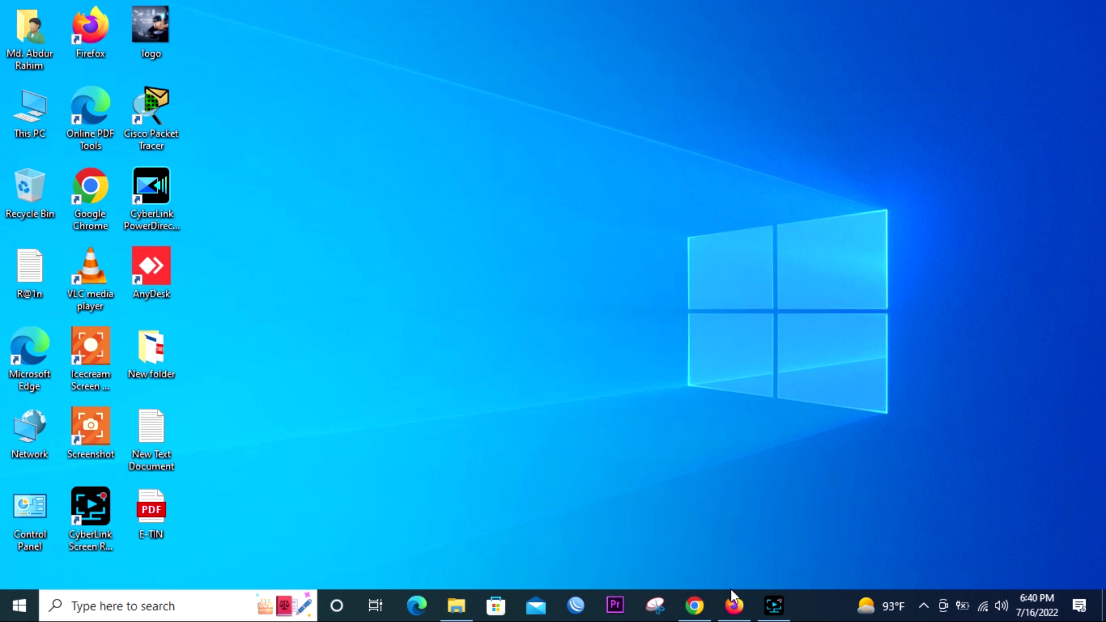
pyautogui.rightClick(579, 18)
pyautogui.click(619, 70)
pyautogui.rightClick(647, 3)
pyautogui.click(680, 52)
pyautogui.moveTo(735, 601)
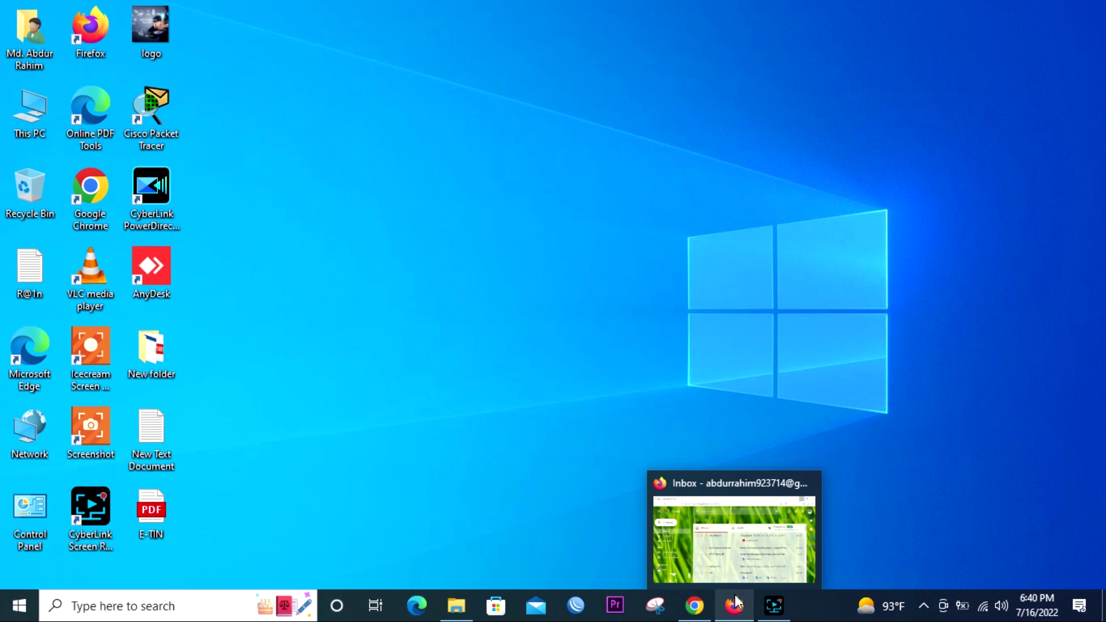
pyautogui.click(694, 605)
pyautogui.click(412, 13)
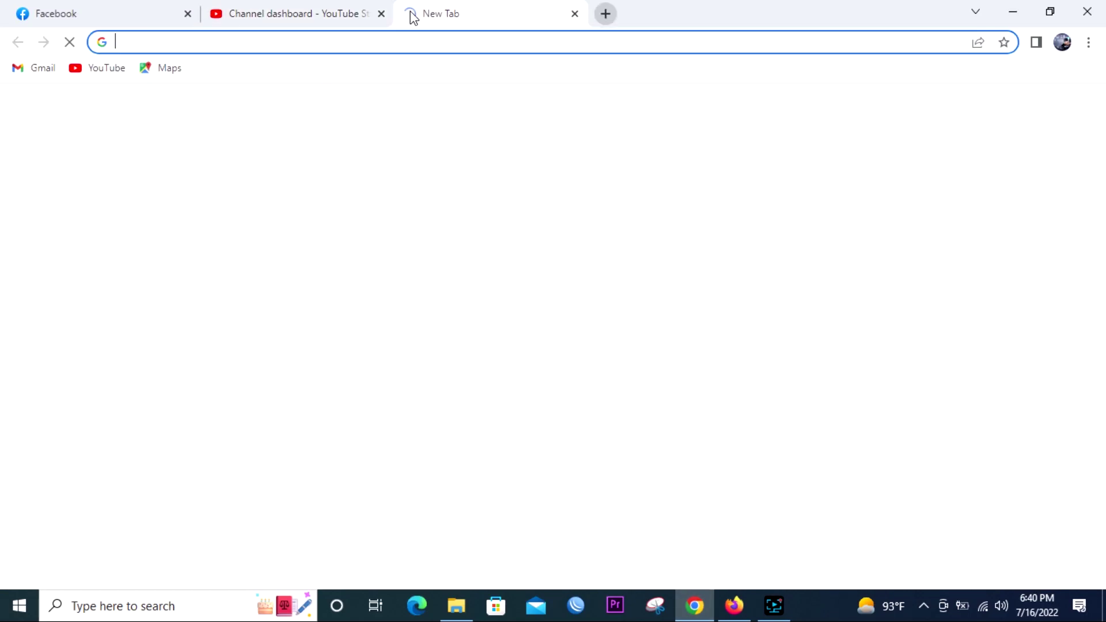
pyautogui.hotkey('alt', 'F4')
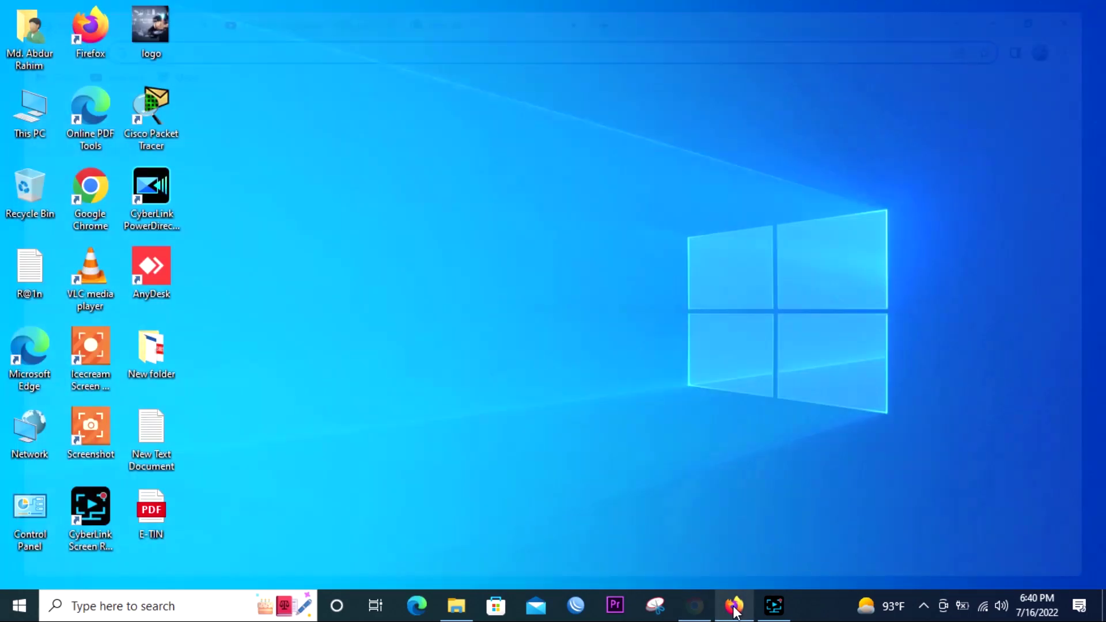
# Switch to Firefox and replace the open Gmail inbox with a new blank tab.
pyautogui.click(687, 615)
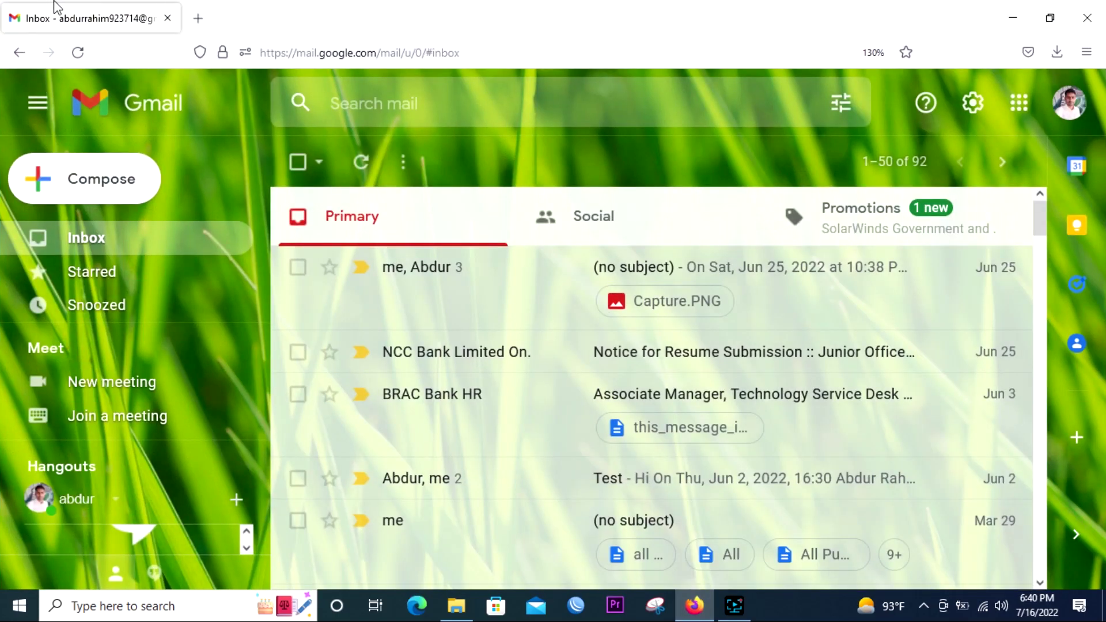
pyautogui.click(198, 18)
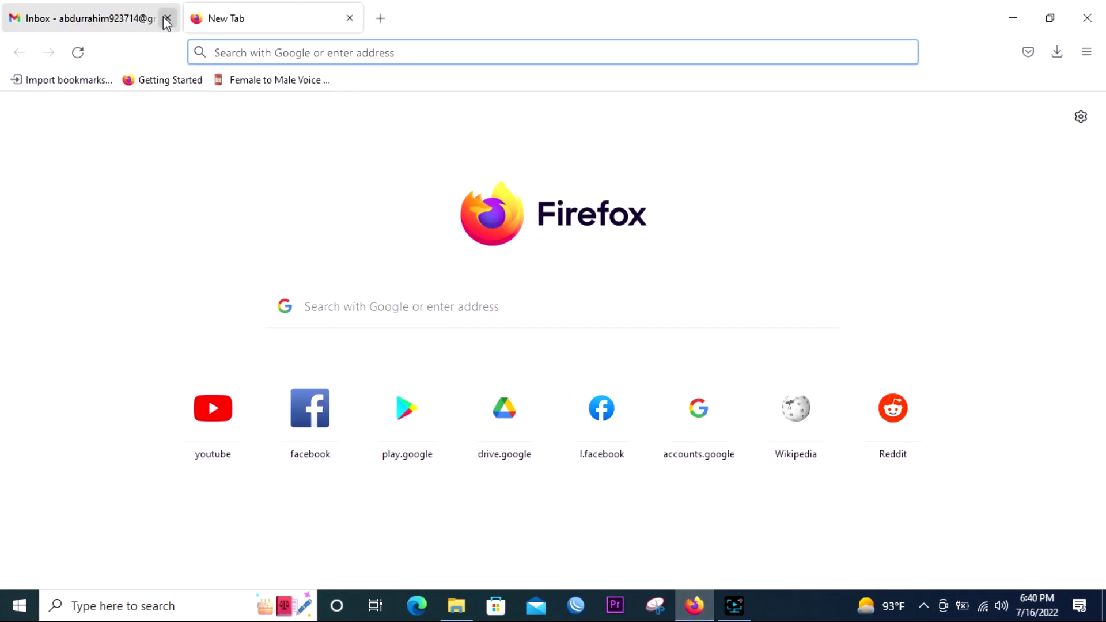
pyautogui.click(167, 18)
# Search the web for "pdf24".
pyautogui.click(257, 58)
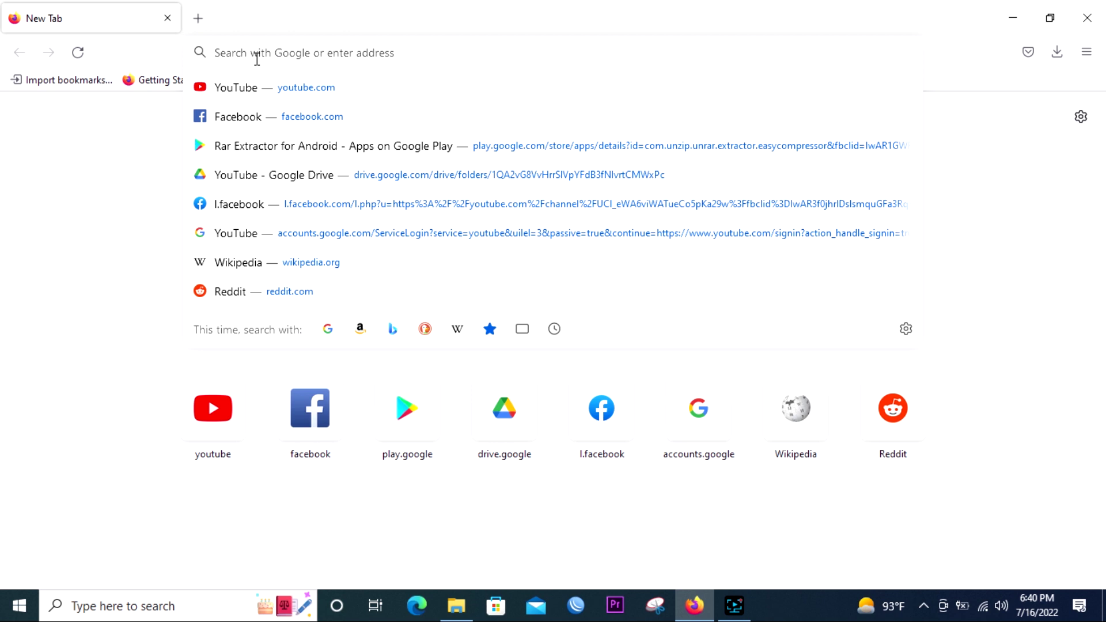
pyautogui.write('p')
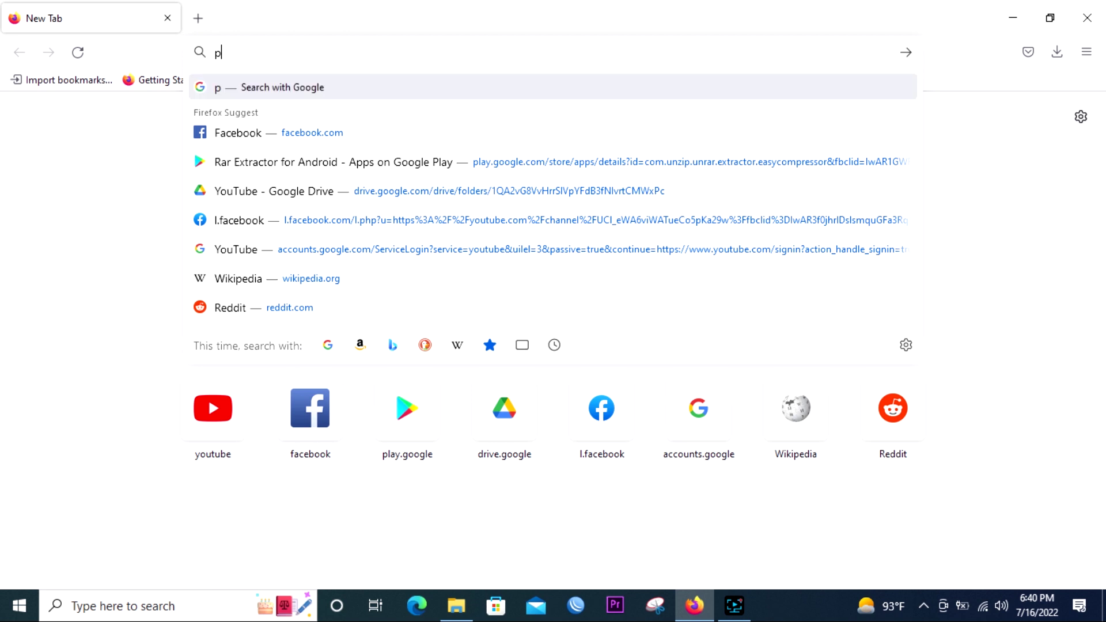
pyautogui.write('df')
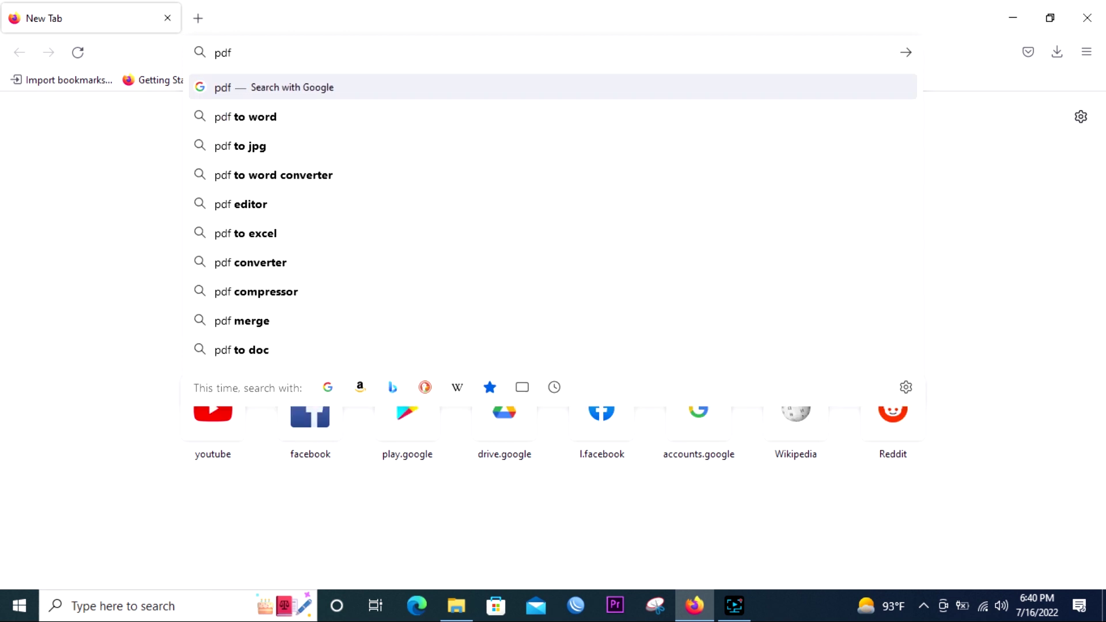
pyautogui.write('24')
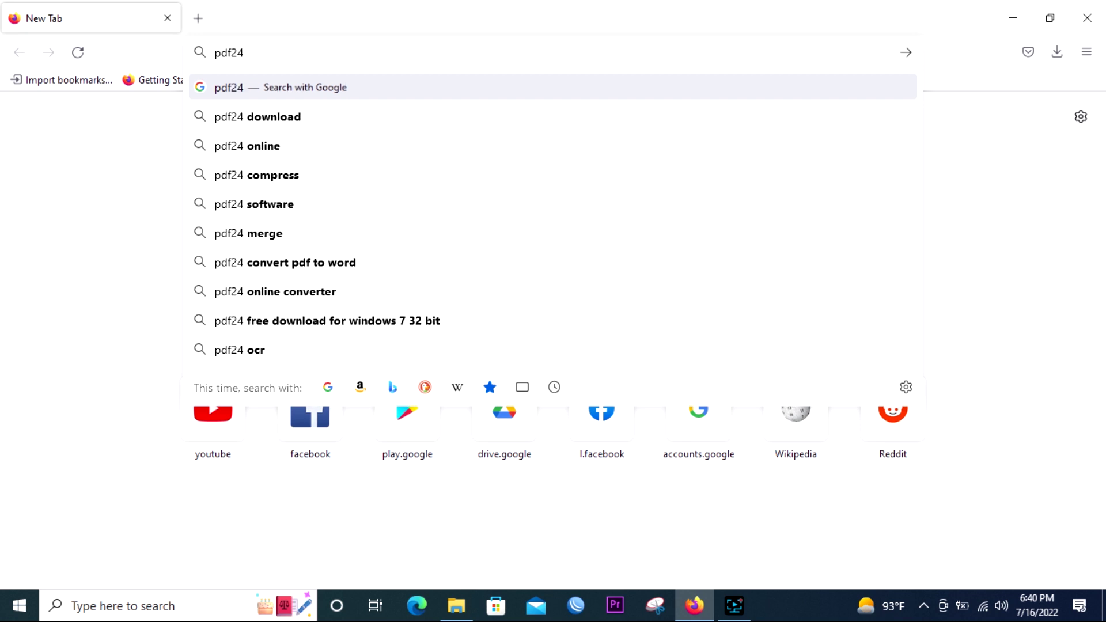
pyautogui.press('Return')
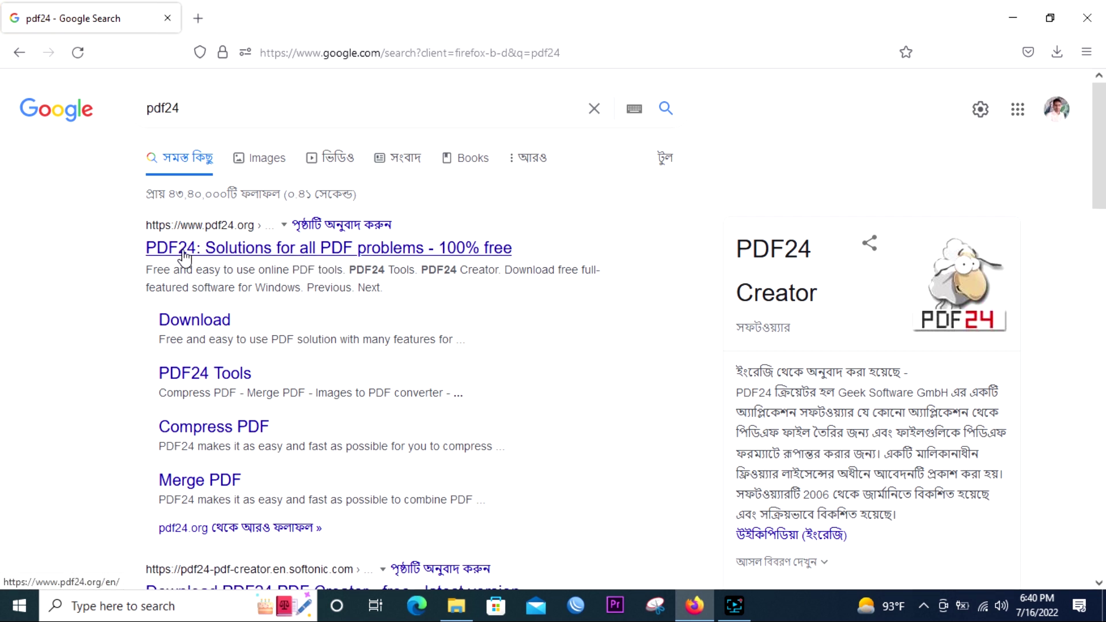
# Open the PDF24 website from the search results and go to its PDF24 Creator download page.
pyautogui.click(165, 253)
pyautogui.click(270, 253)
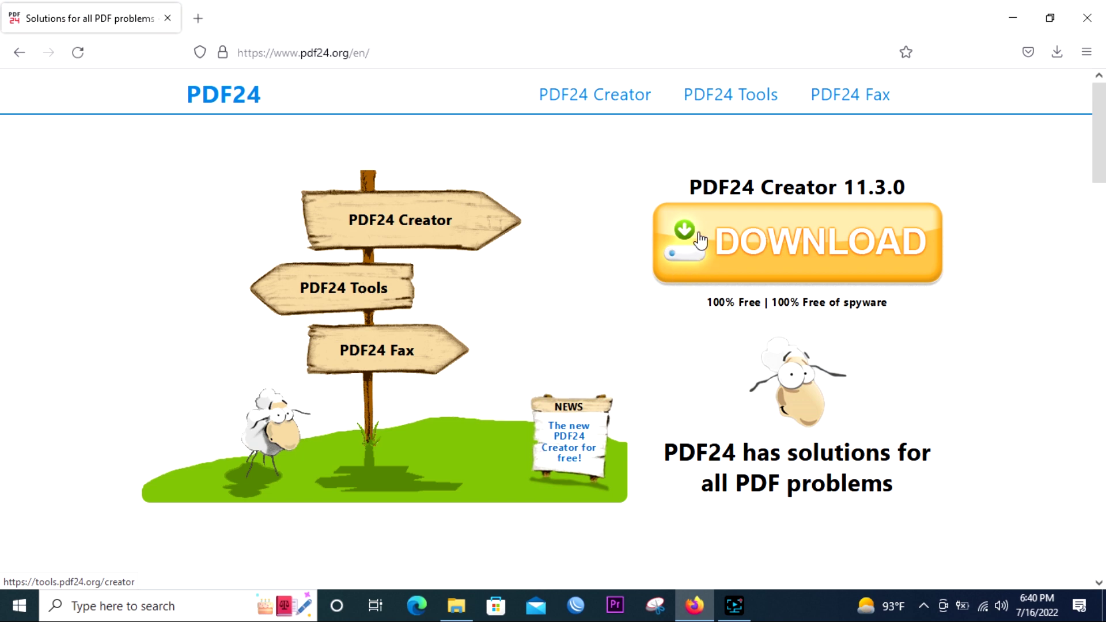
pyautogui.scroll(-7, 721, 328)
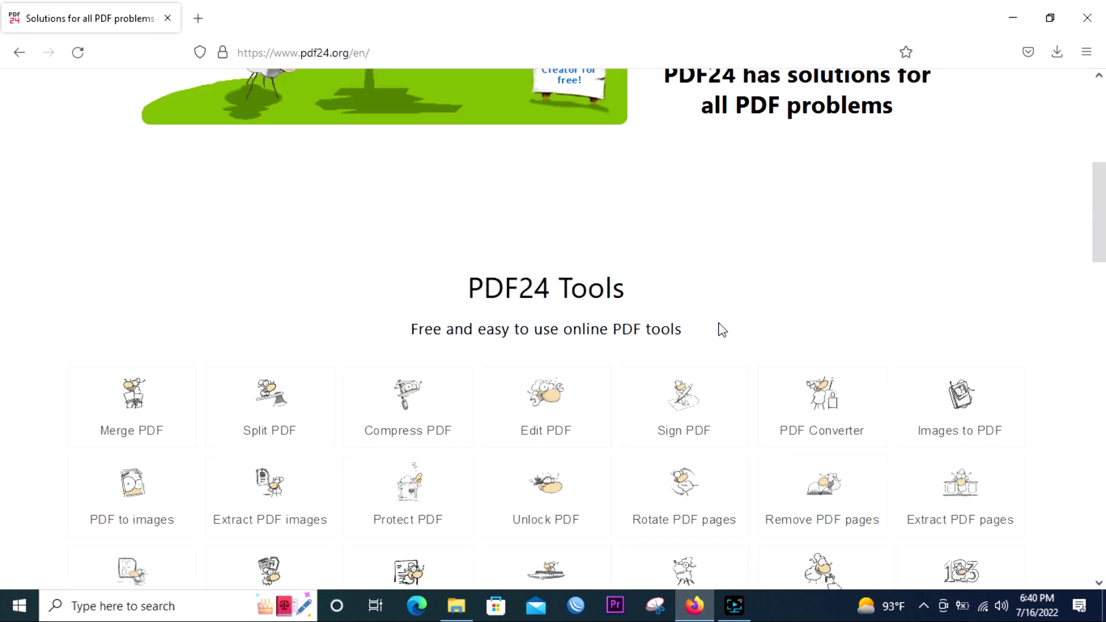
pyautogui.scroll(8, 722, 330)
pyautogui.click(774, 247)
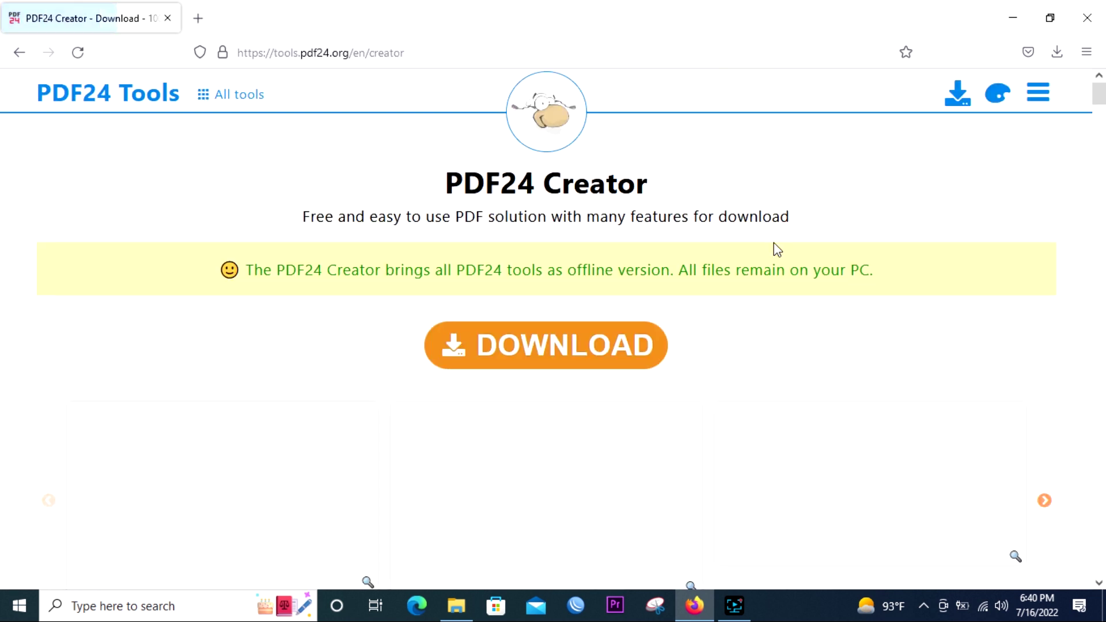
# Download the private x64 edition of PDF24 Creator 11.3.0 for Windows 10 and newer.
pyautogui.click(466, 349)
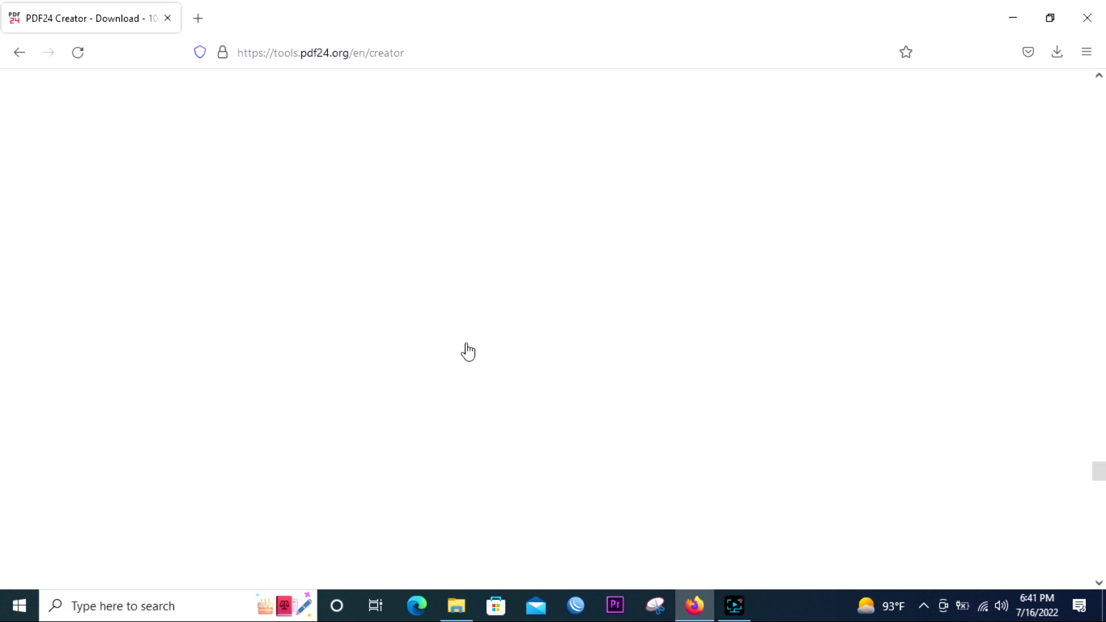
pyautogui.click(467, 349)
pyautogui.scroll(-7, 467, 348)
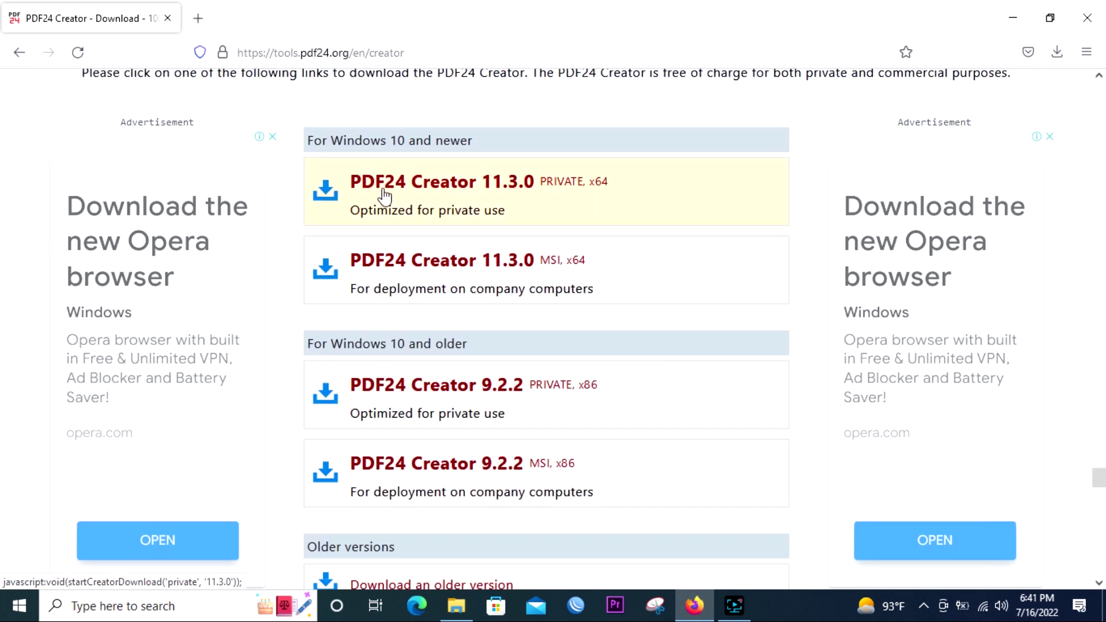
pyautogui.scroll(-2, 513, 403)
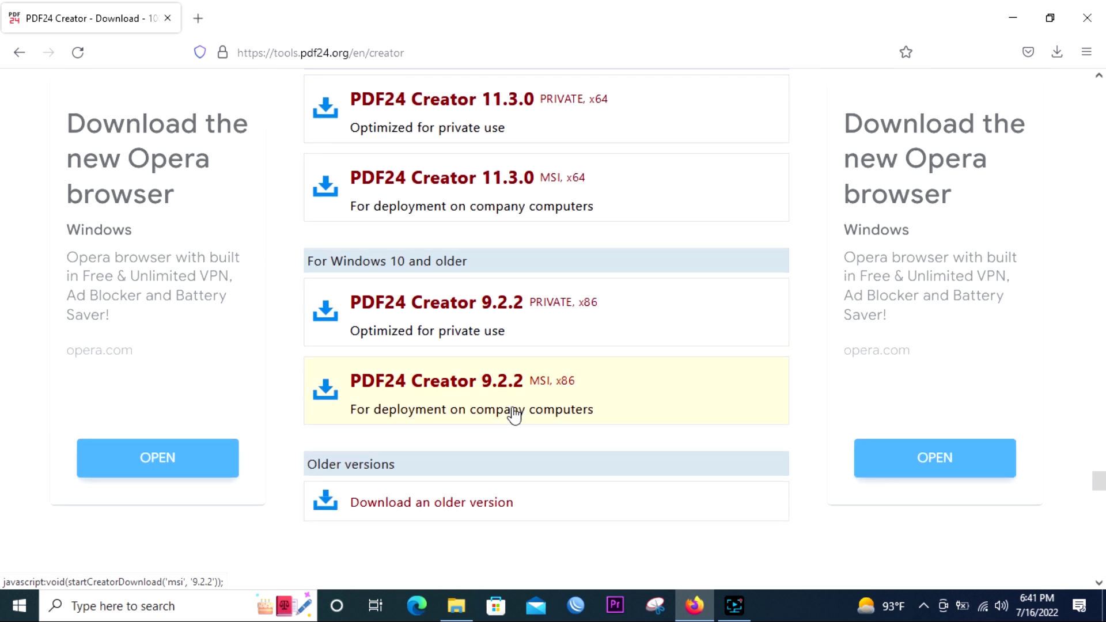
pyautogui.scroll(3, 518, 392)
pyautogui.click(403, 278)
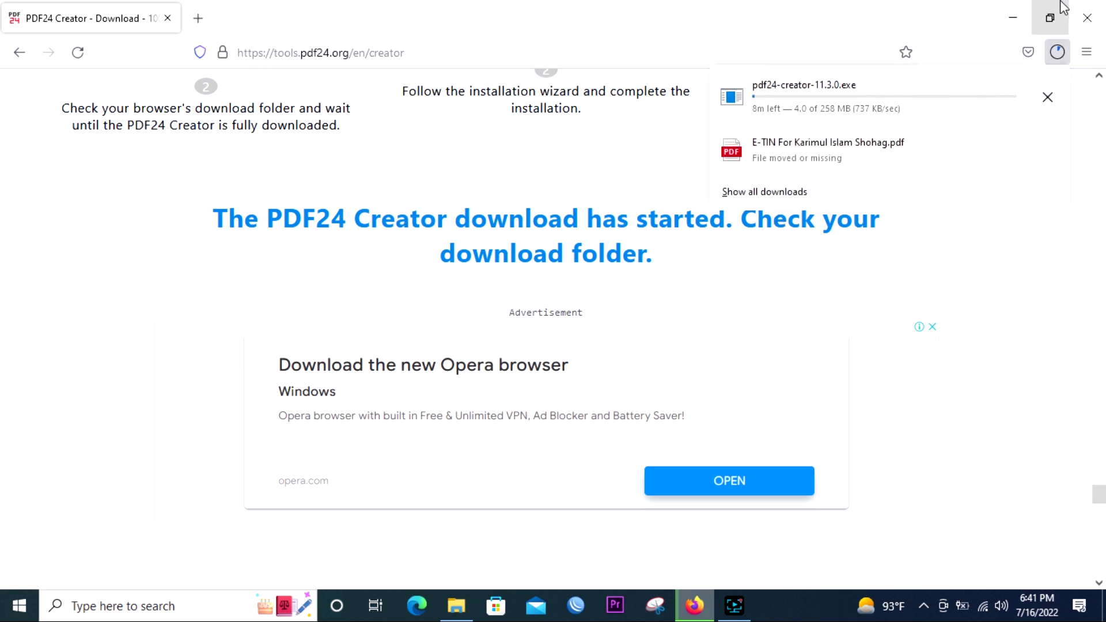
pyautogui.click(1049, 17)
pyautogui.moveTo(1048, 34); pyautogui.dragTo(846, 46)
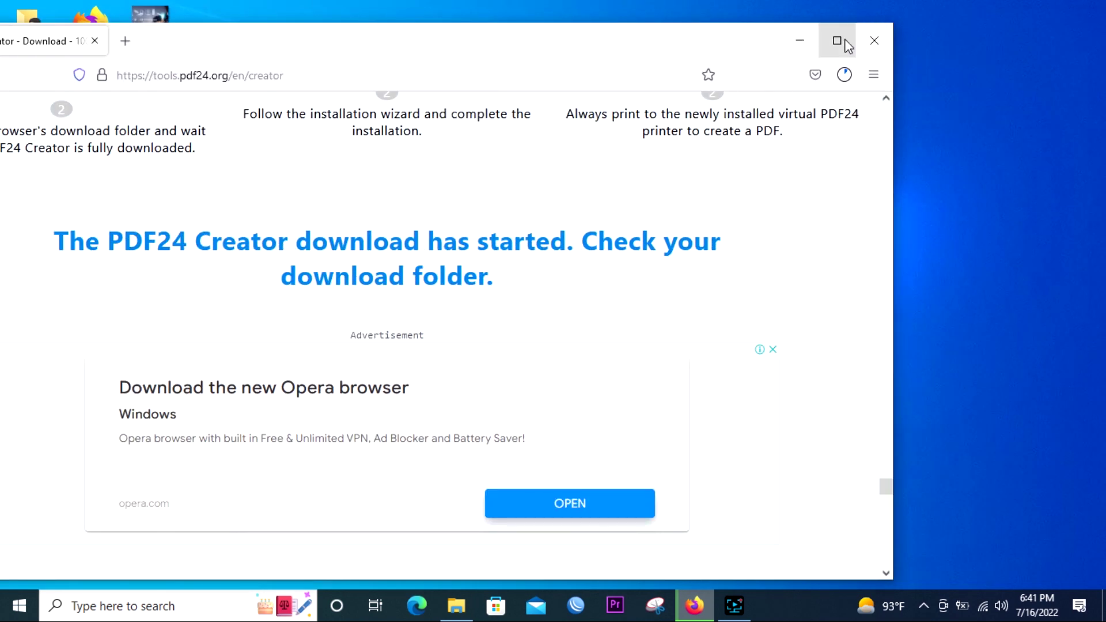
pyautogui.click(846, 40)
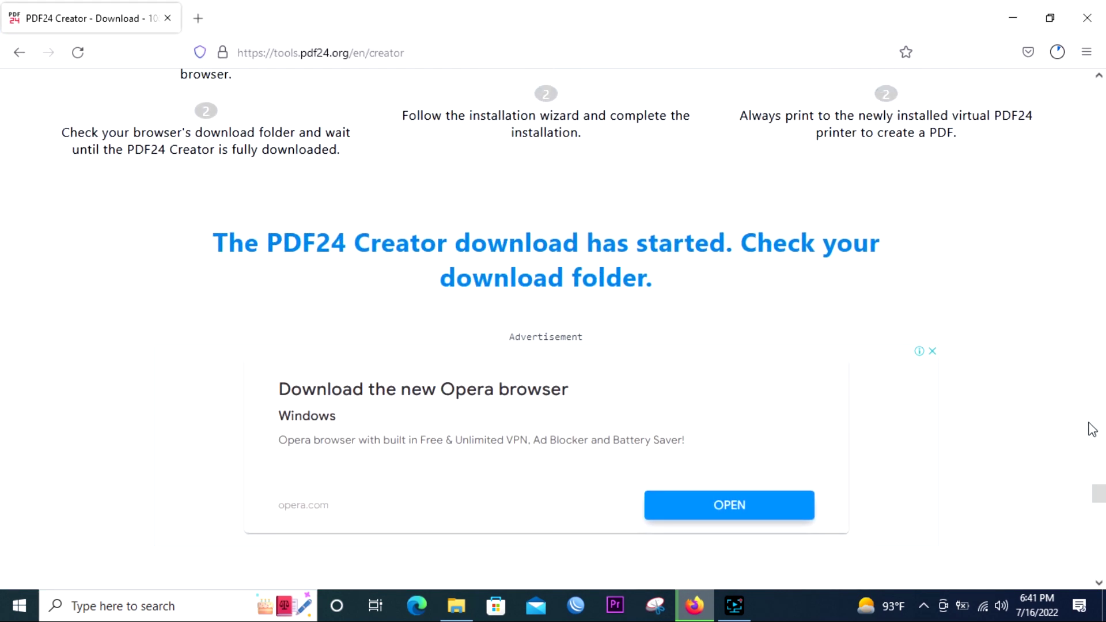
# Check the progress of the pdf24-creator-11.3.0.exe download in the browser's download list.
pyautogui.scroll(4, 1077, 127)
pyautogui.click(1057, 51)
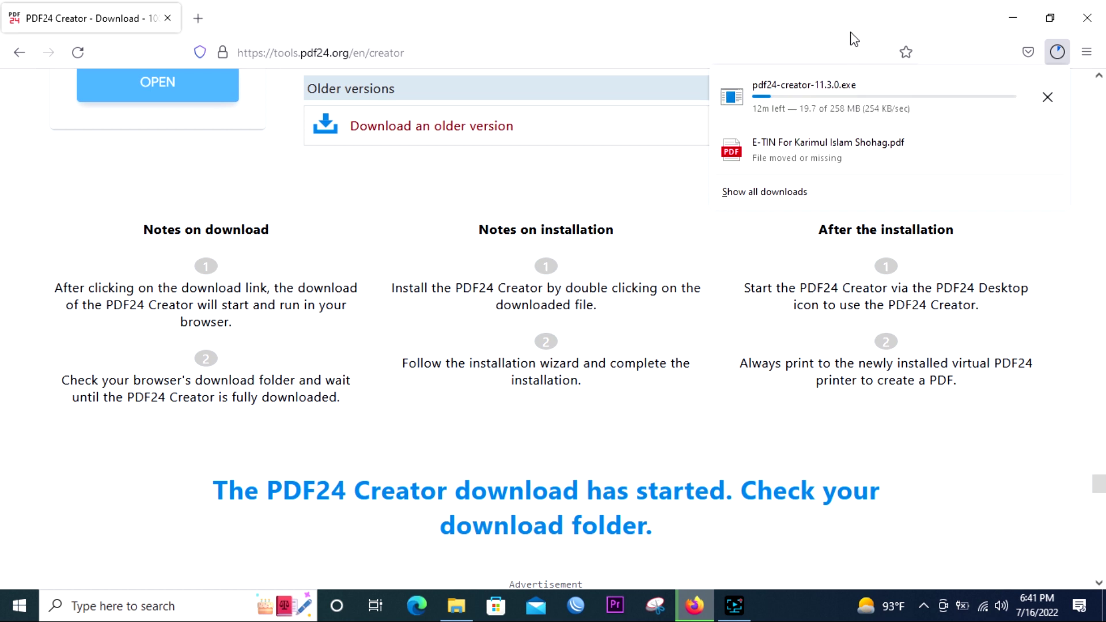
pyautogui.click(852, 13)
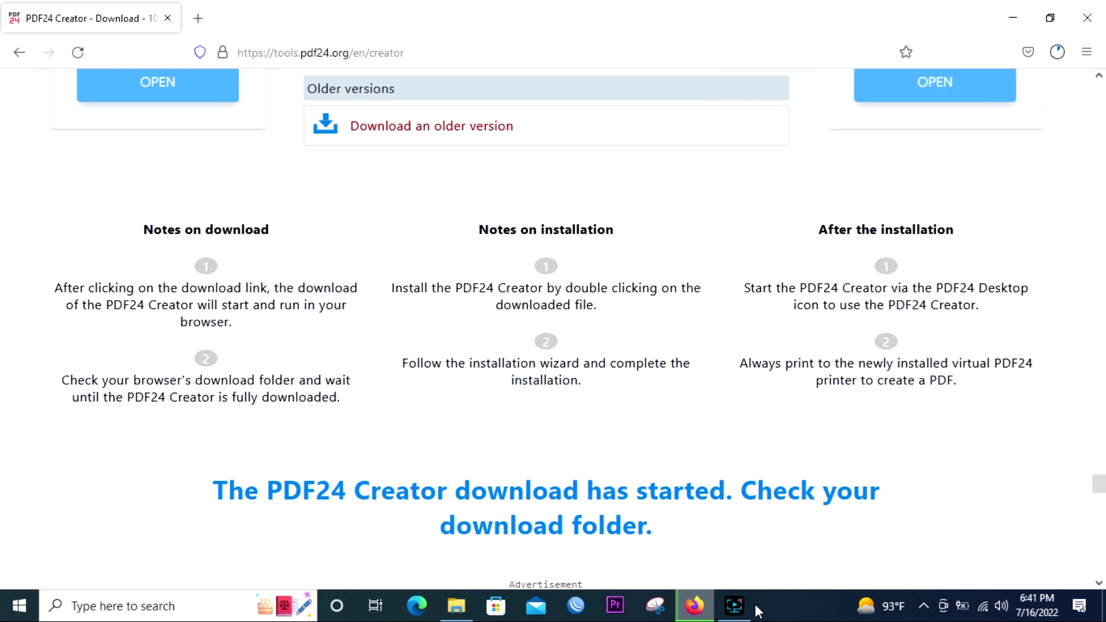
pyautogui.moveTo(747, 608)
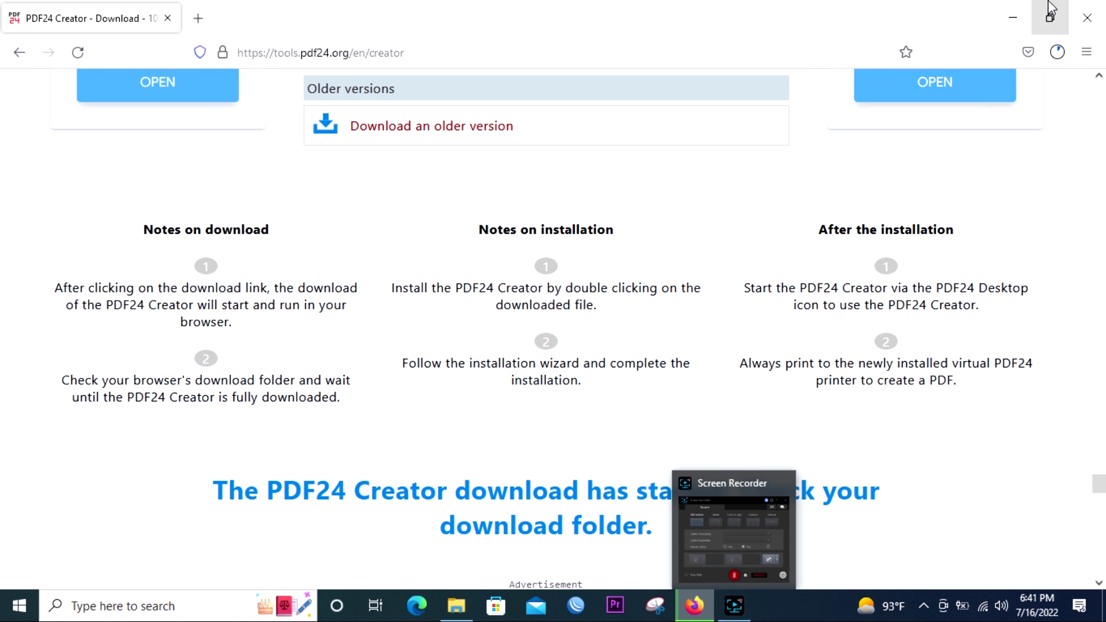
pyautogui.click(1060, 53)
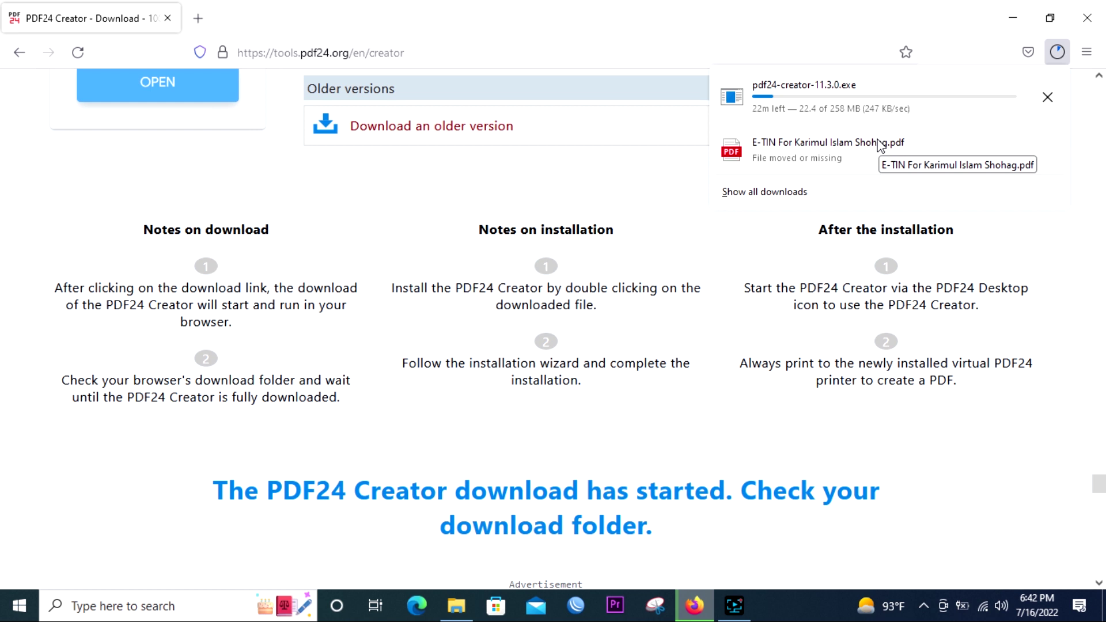
pyautogui.moveTo(755, 611)
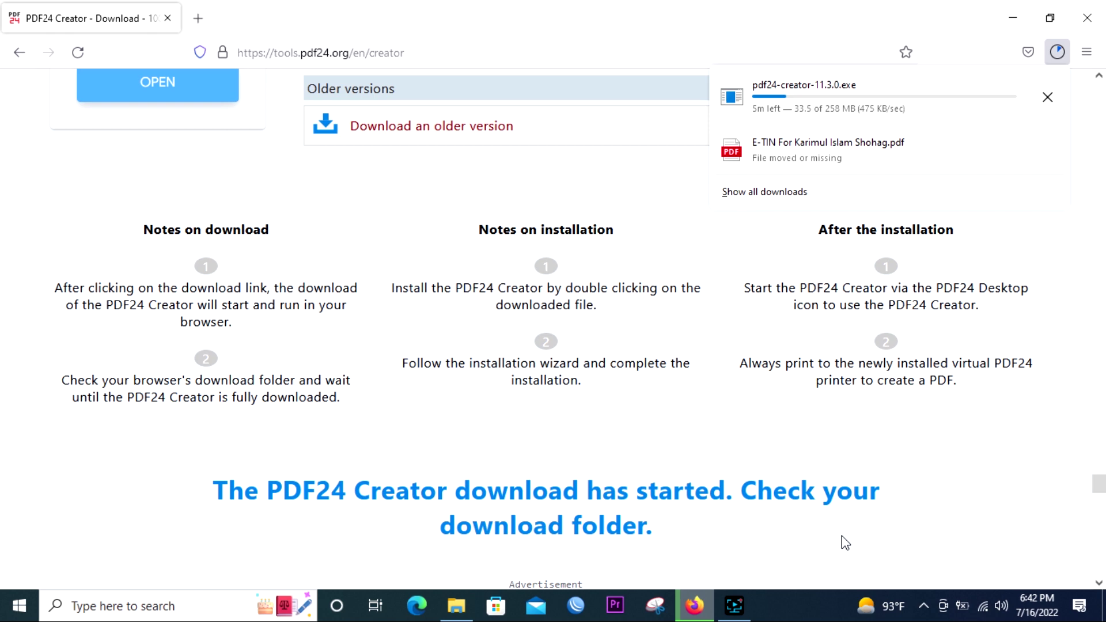
pyautogui.click(744, 598)
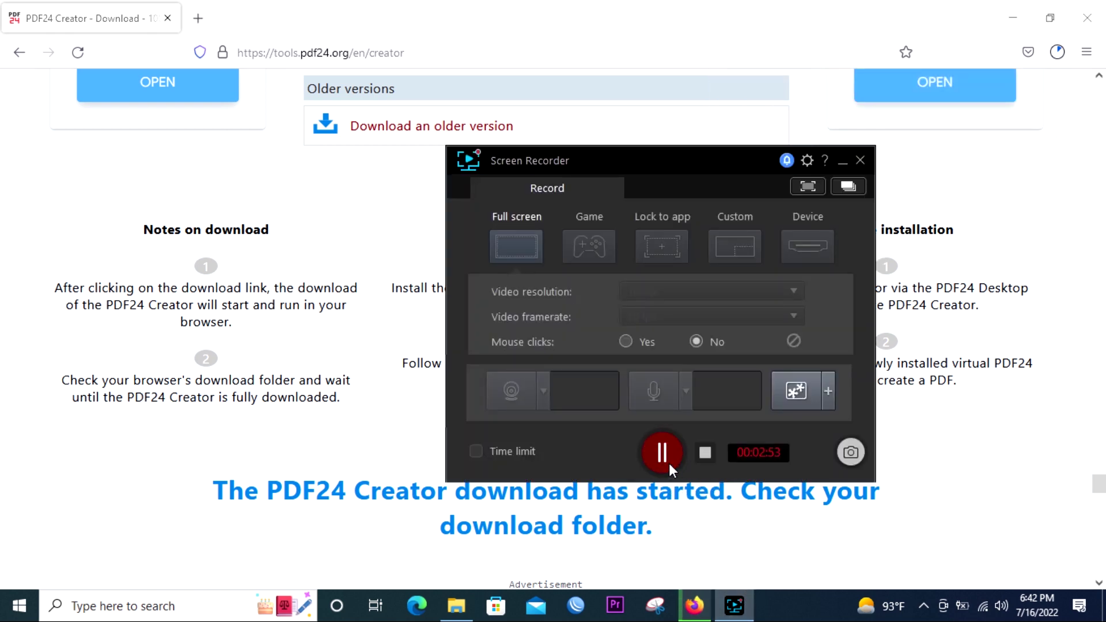
pyautogui.click(666, 461)
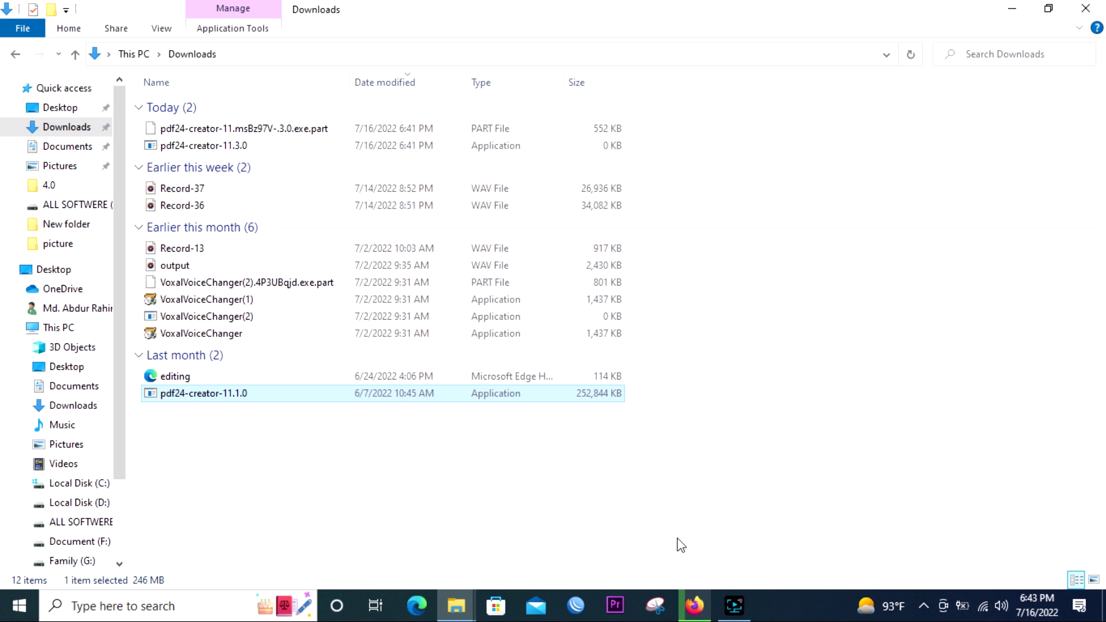
# Try to run the pdf24-creator-11.1.0 installer from the Downloads folder, and minimize the folder window.
pyautogui.click(307, 460)
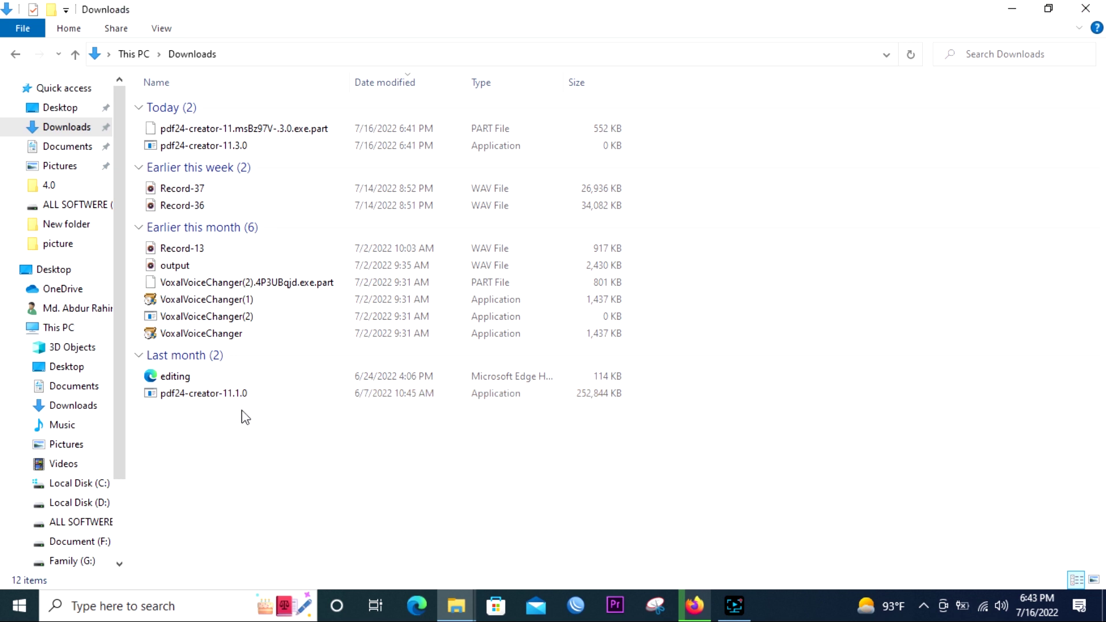
pyautogui.click(193, 397)
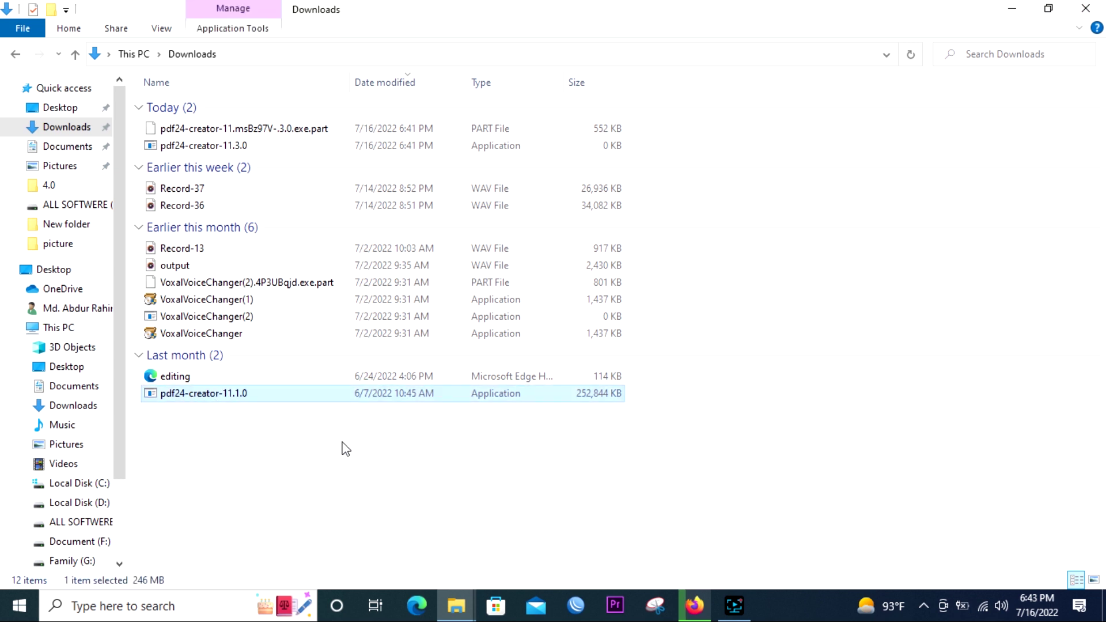
pyautogui.doubleClick(217, 397)
pyautogui.click(1012, 8)
pyautogui.rightClick(740, 26)
pyautogui.click(794, 75)
pyautogui.rightClick(613, 2)
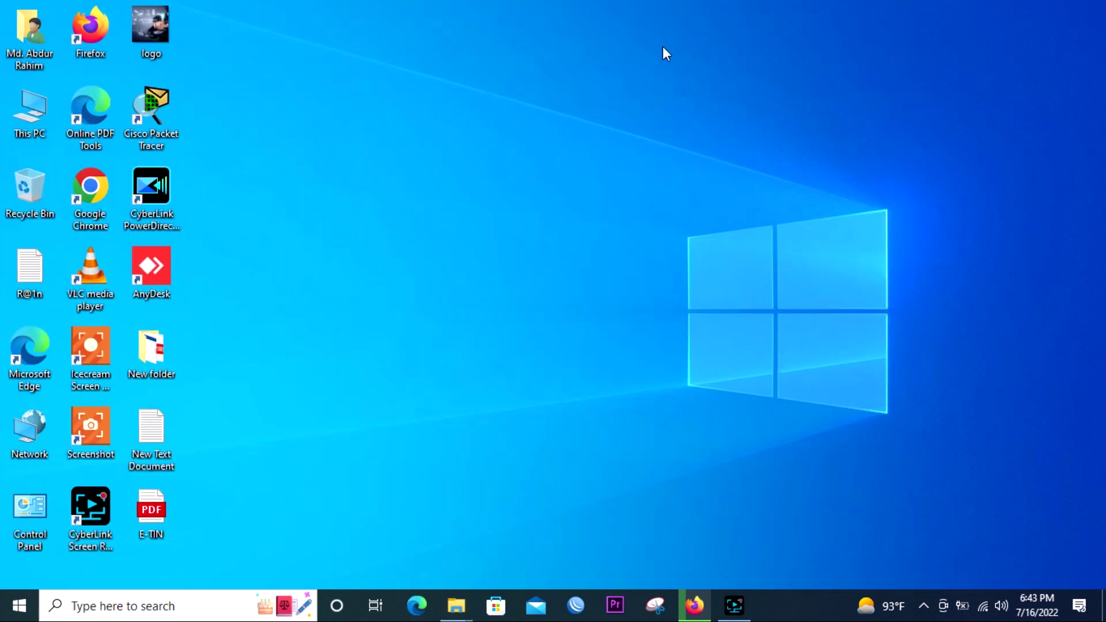
pyautogui.click(664, 49)
pyautogui.rightClick(561, 6)
pyautogui.click(609, 51)
# Open the Downloads folder from This PC, launch the pdf24-creator-11.1.0 installer and minimize the folder window.
pyautogui.moveTo(687, 592)
pyautogui.doubleClick(30, 109)
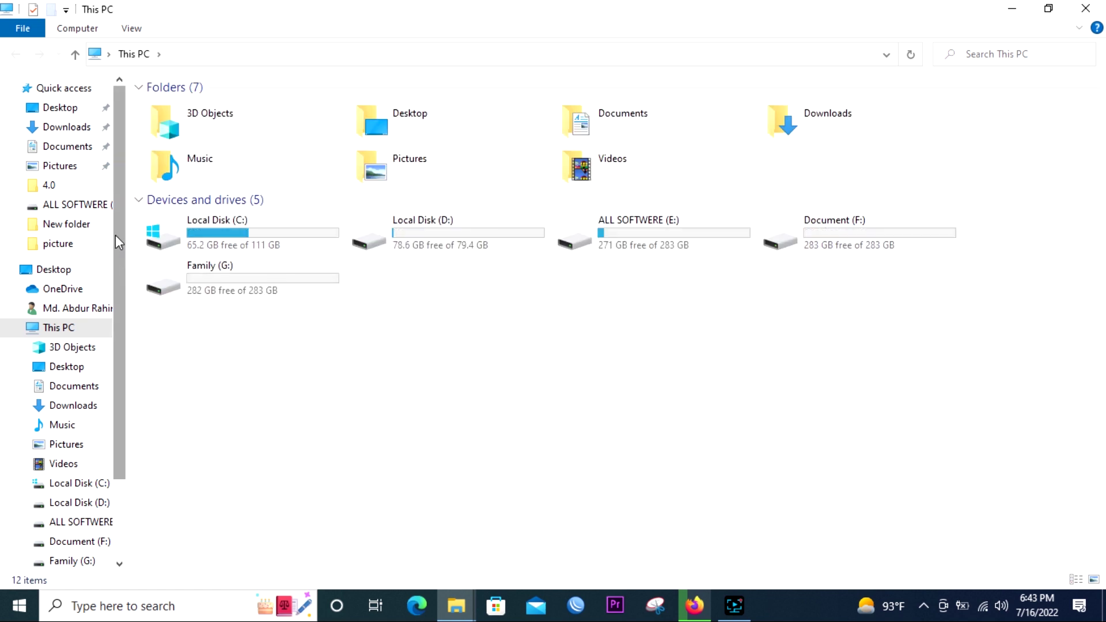
pyautogui.click(85, 131)
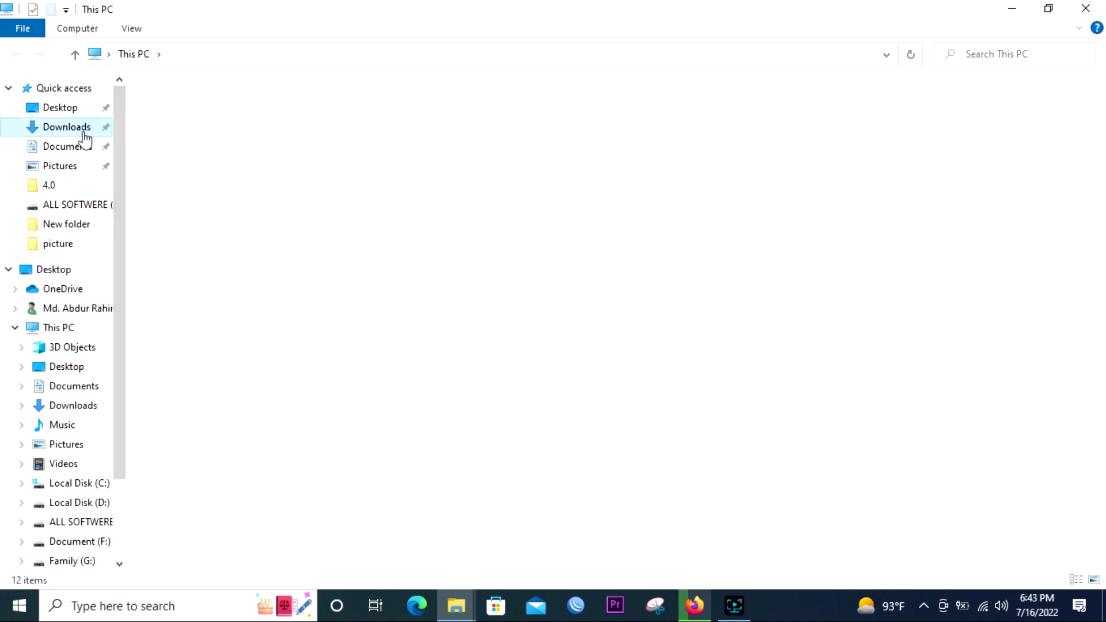
pyautogui.click(193, 398)
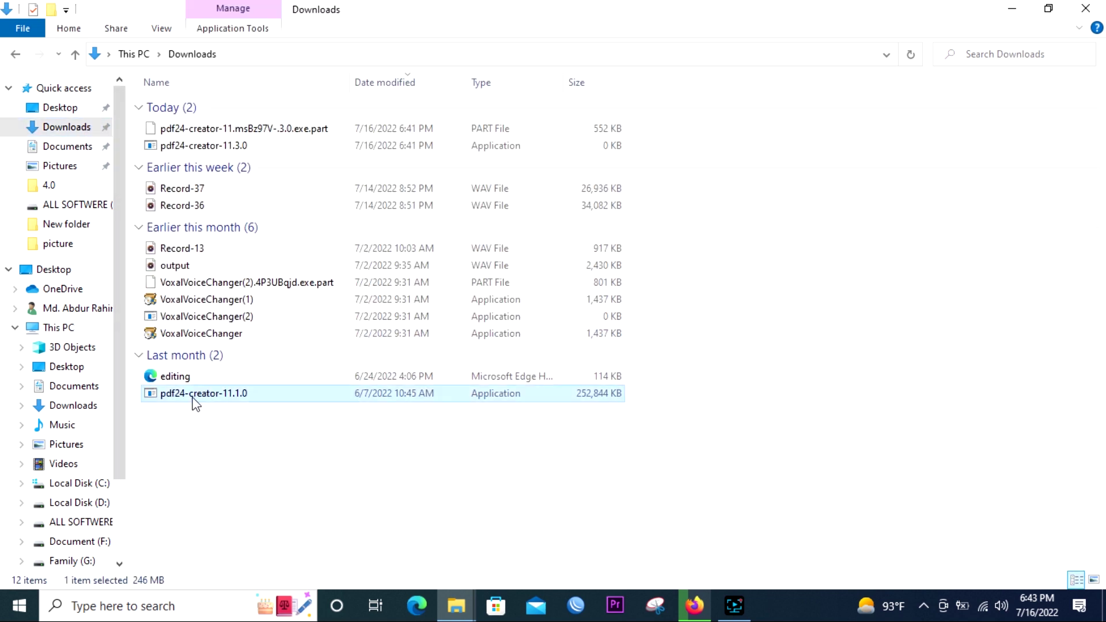
pyautogui.doubleClick(194, 398)
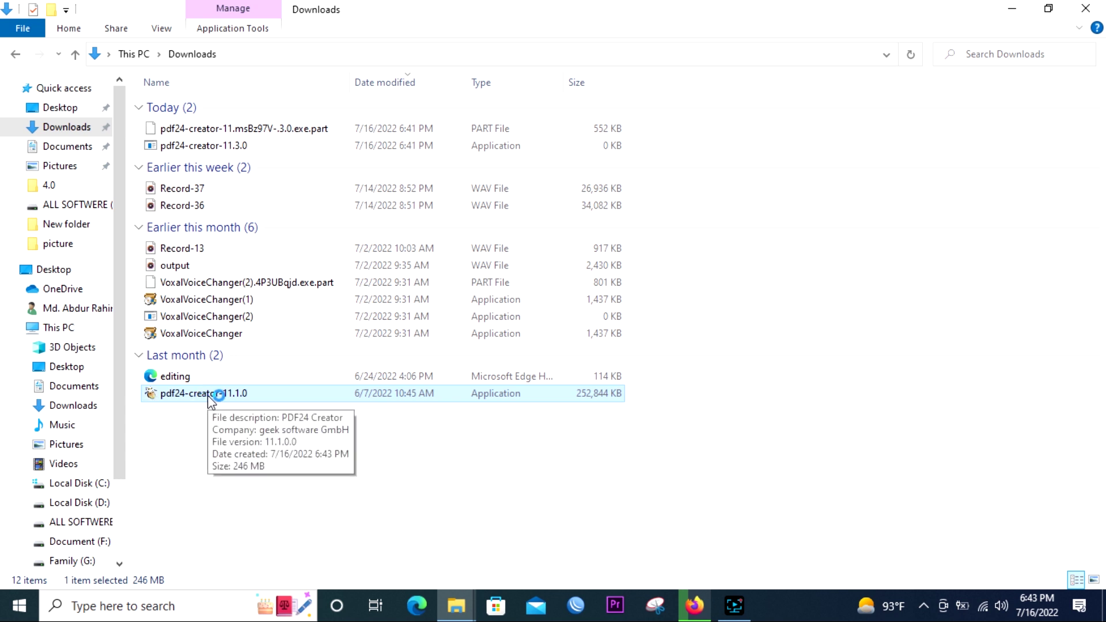
pyautogui.click(1011, 8)
pyautogui.rightClick(720, 12)
pyautogui.click(762, 58)
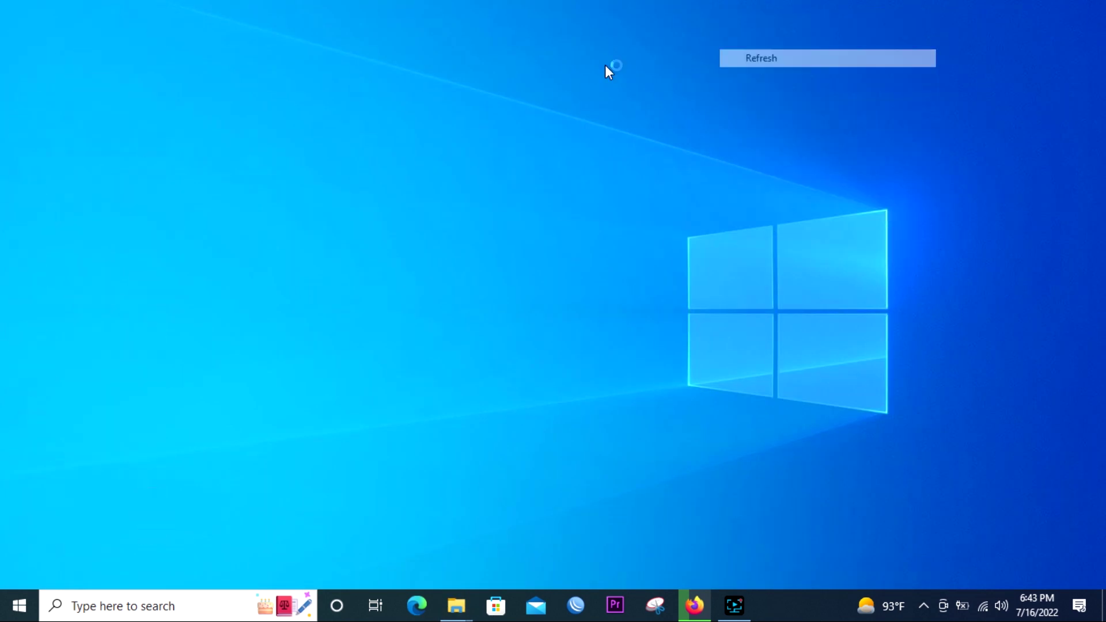
pyautogui.rightClick(577, 42)
pyautogui.click(645, 92)
pyautogui.rightClick(640, 10)
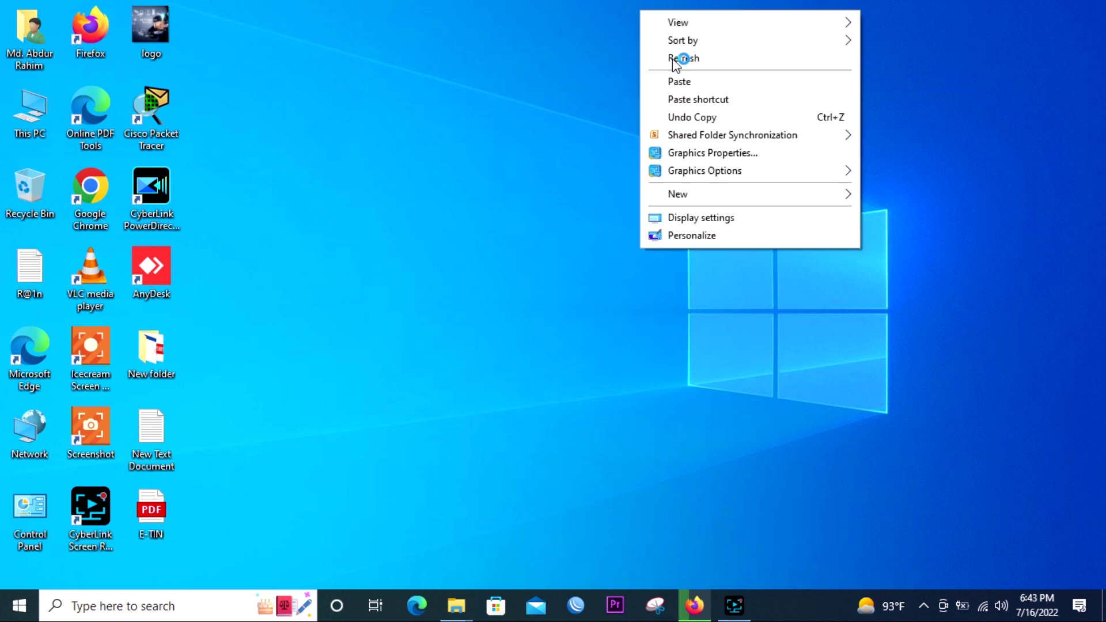
# Close the Firefox window and refresh the desktop until the PDF24 Creator setup window opens.
pyautogui.click(673, 57)
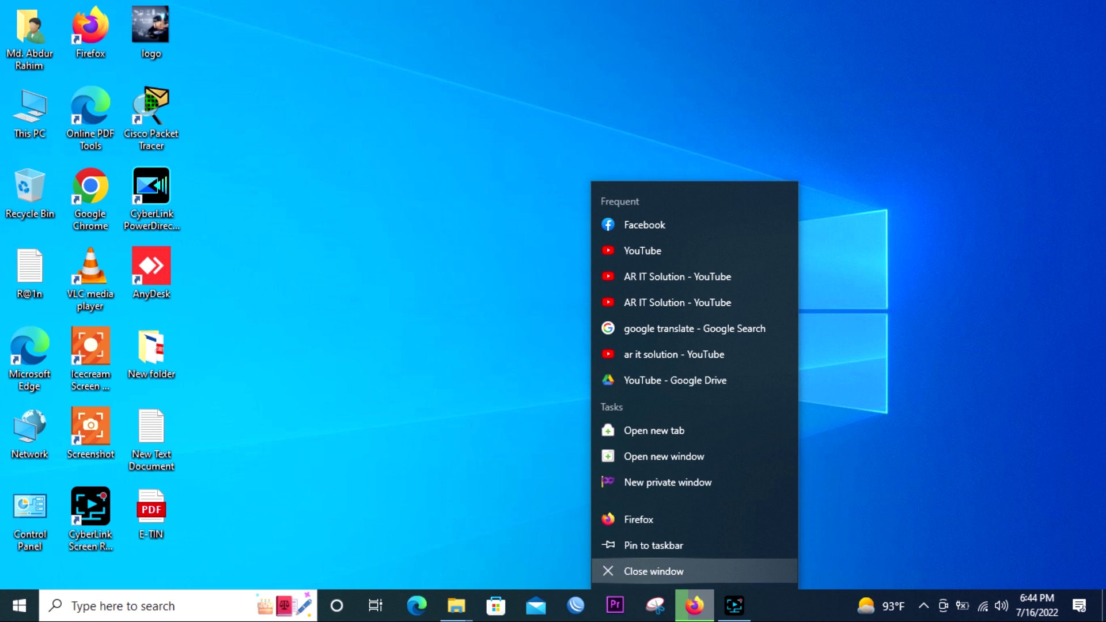
pyautogui.click(653, 571)
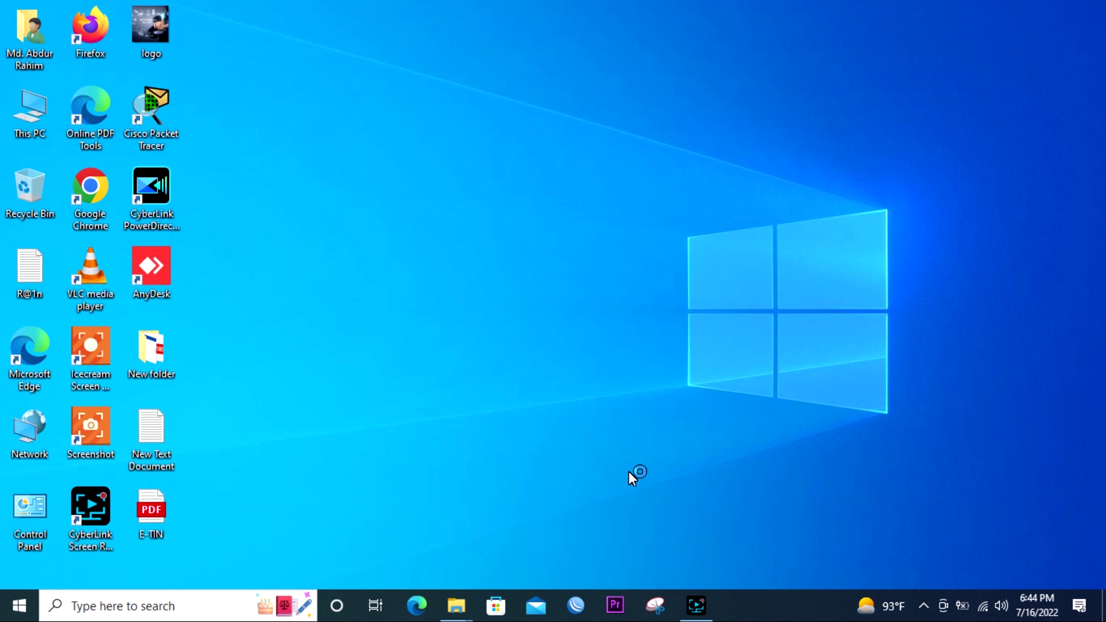
pyautogui.rightClick(576, 99)
pyautogui.click(613, 144)
pyautogui.rightClick(553, 40)
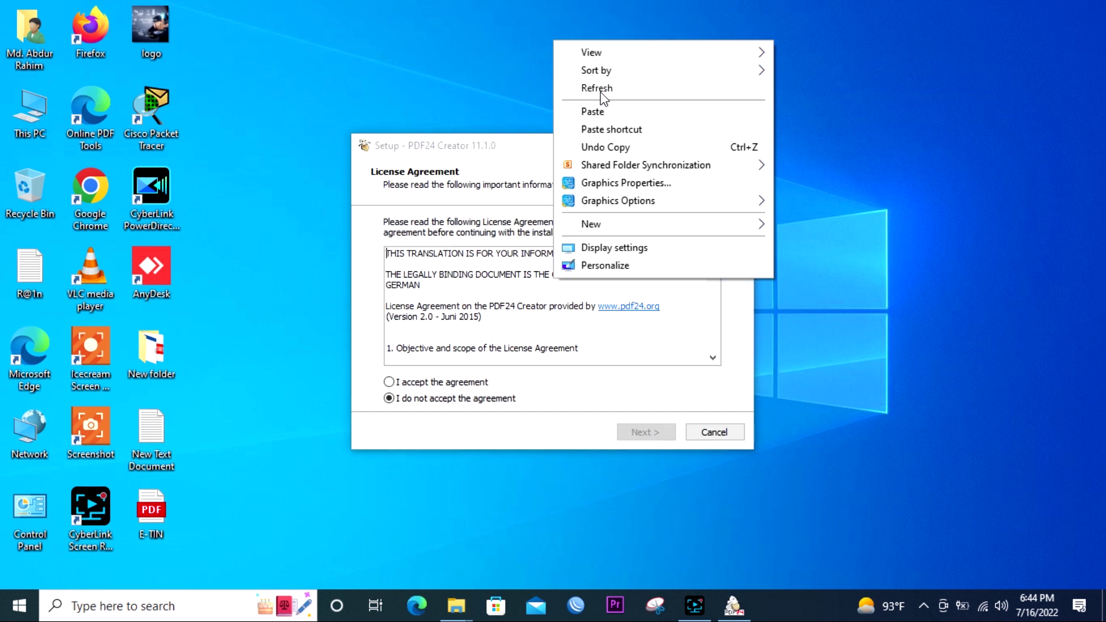
pyautogui.click(603, 89)
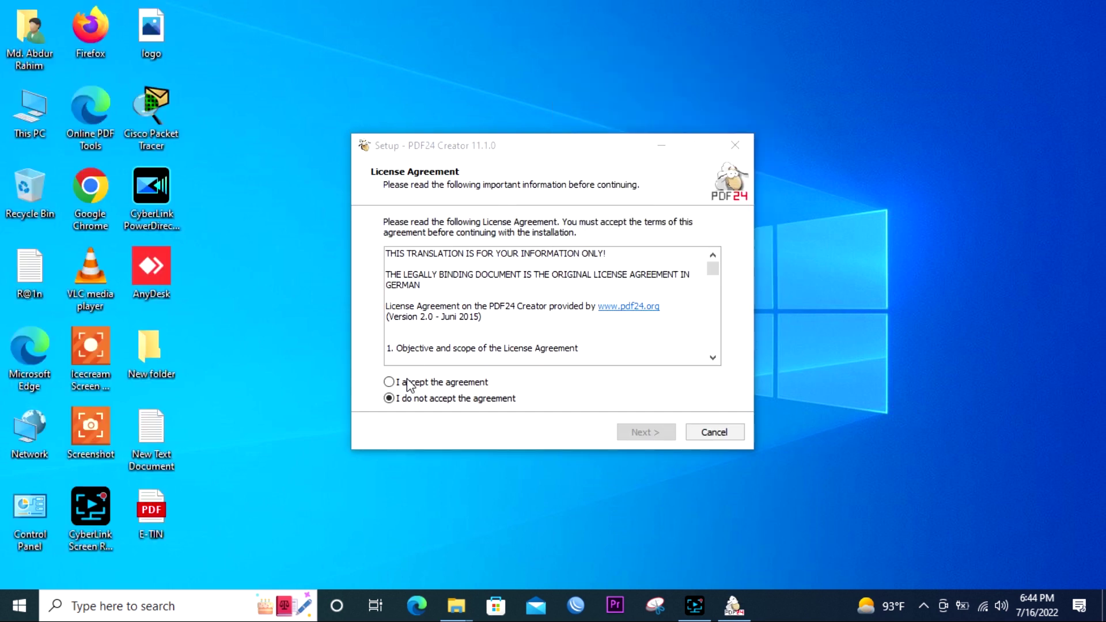
# Accept the PDF24 Creator license agreement and continue to the destination folder selection.
pyautogui.click(436, 383)
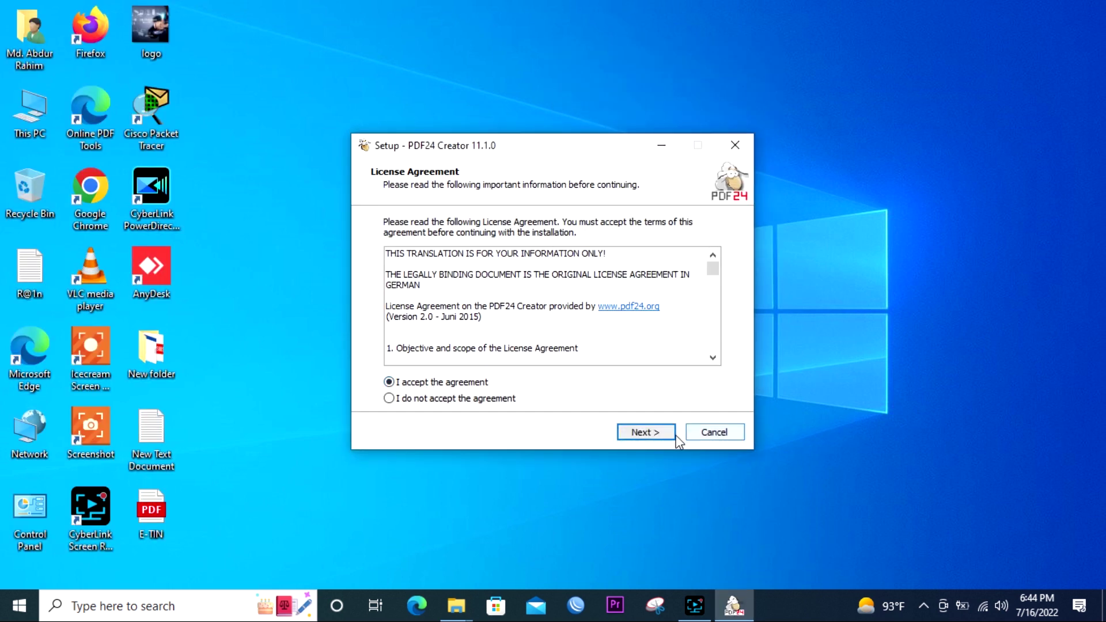
pyautogui.click(657, 432)
pyautogui.click(658, 432)
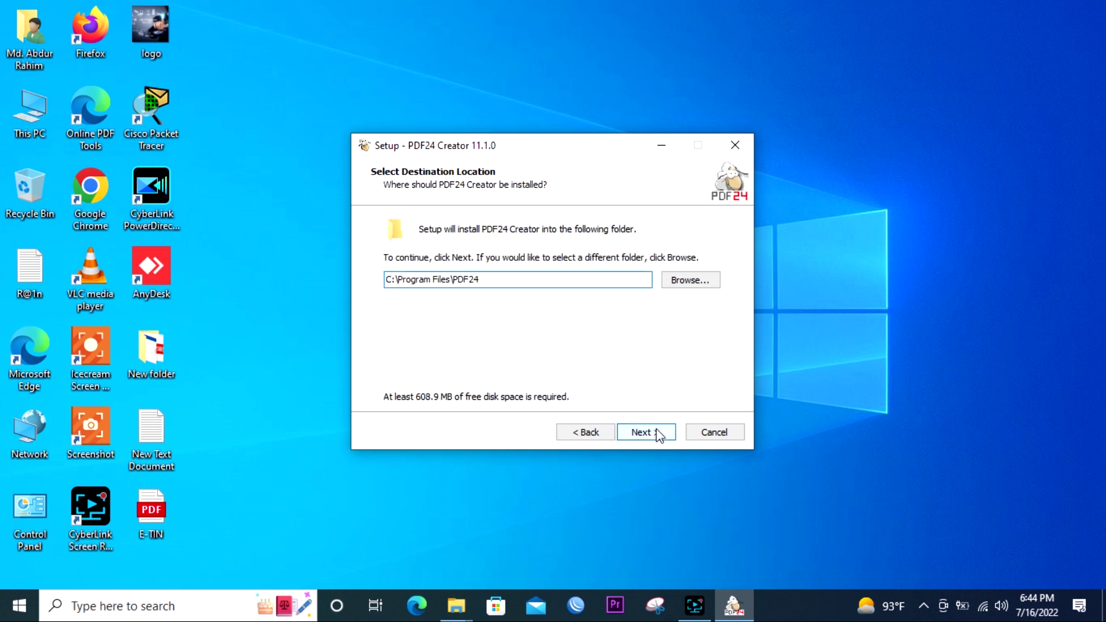
# Start the installation in C:\Program Files\PDF24, keeping the PDF24 Start Menu folder and the tasks to register and set the default PDF reader.
pyautogui.click(643, 433)
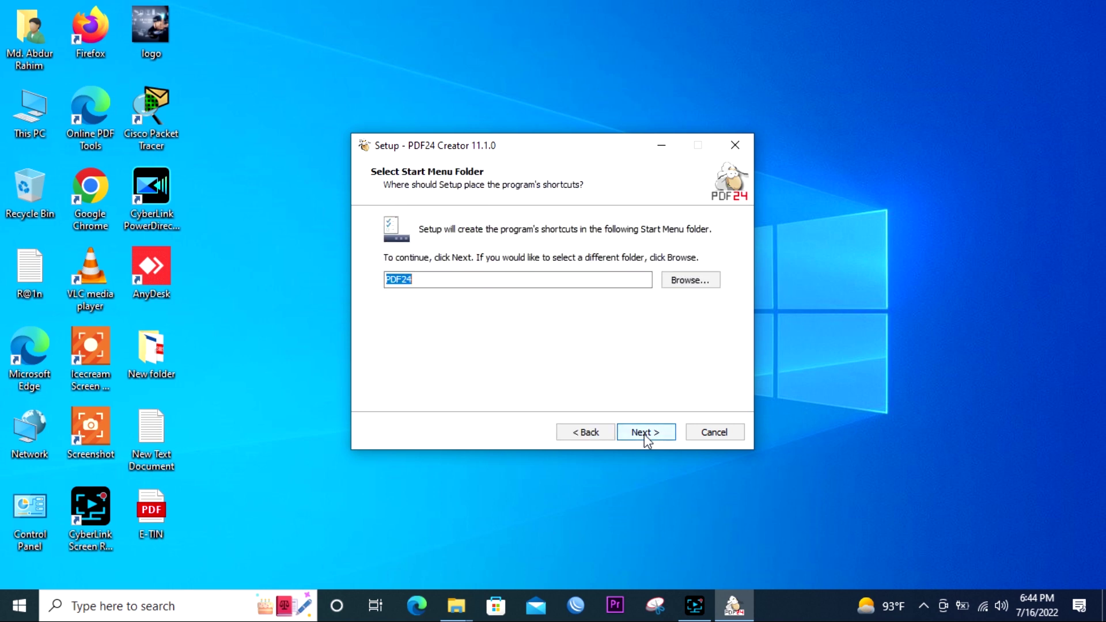
pyautogui.click(644, 433)
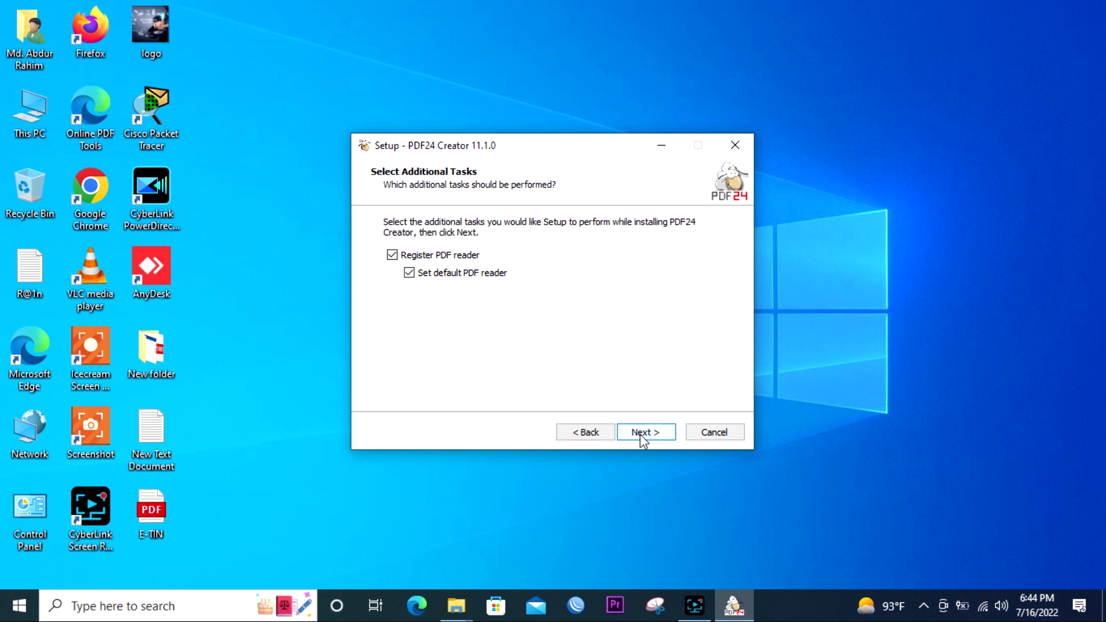
pyautogui.click(641, 433)
pyautogui.click(643, 438)
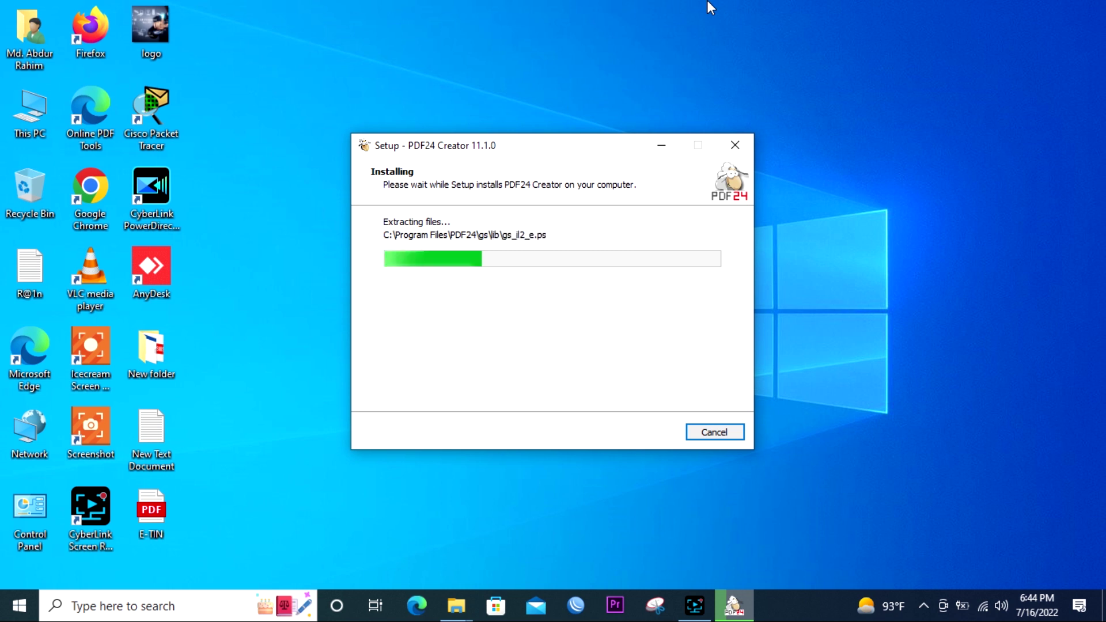
pyautogui.rightClick(865, 70)
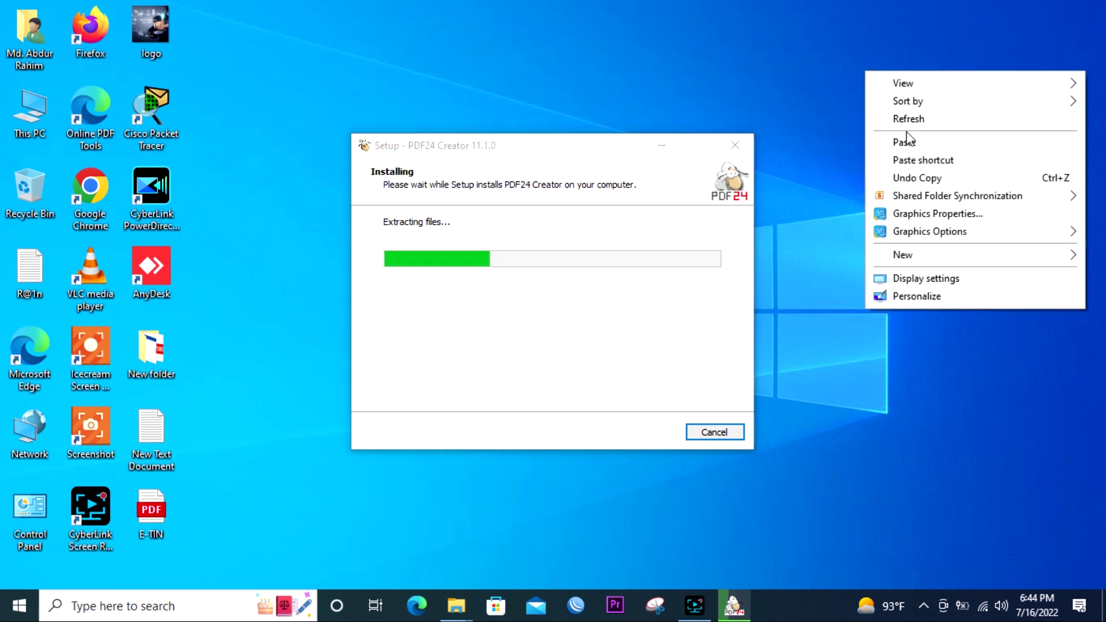
pyautogui.click(902, 124)
pyautogui.rightClick(886, 43)
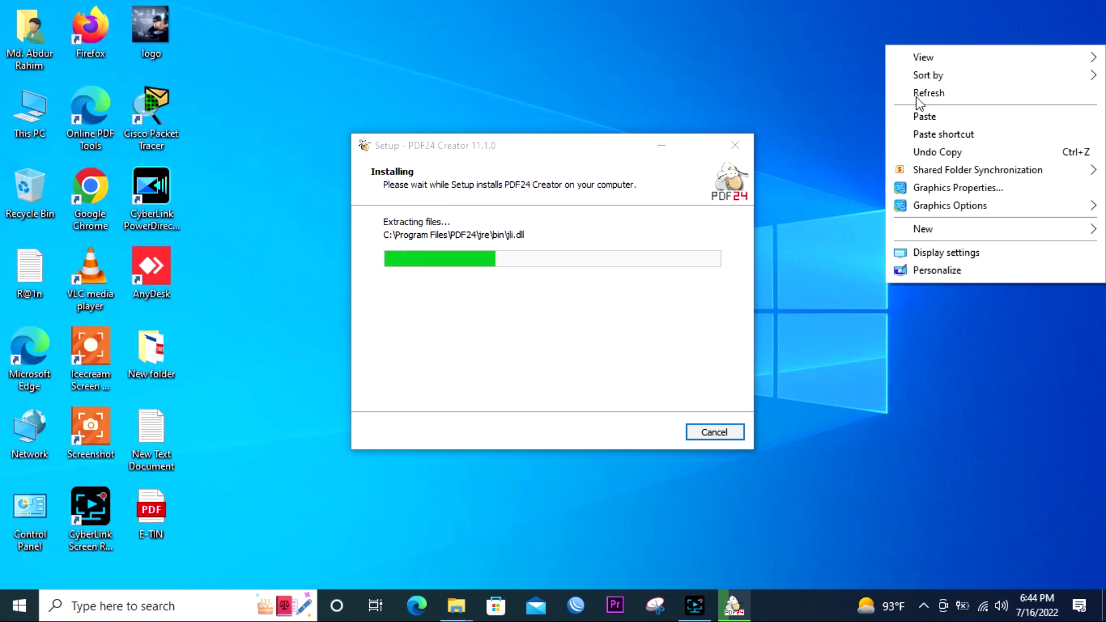
pyautogui.click(917, 95)
pyautogui.rightClick(887, 44)
pyautogui.click(919, 91)
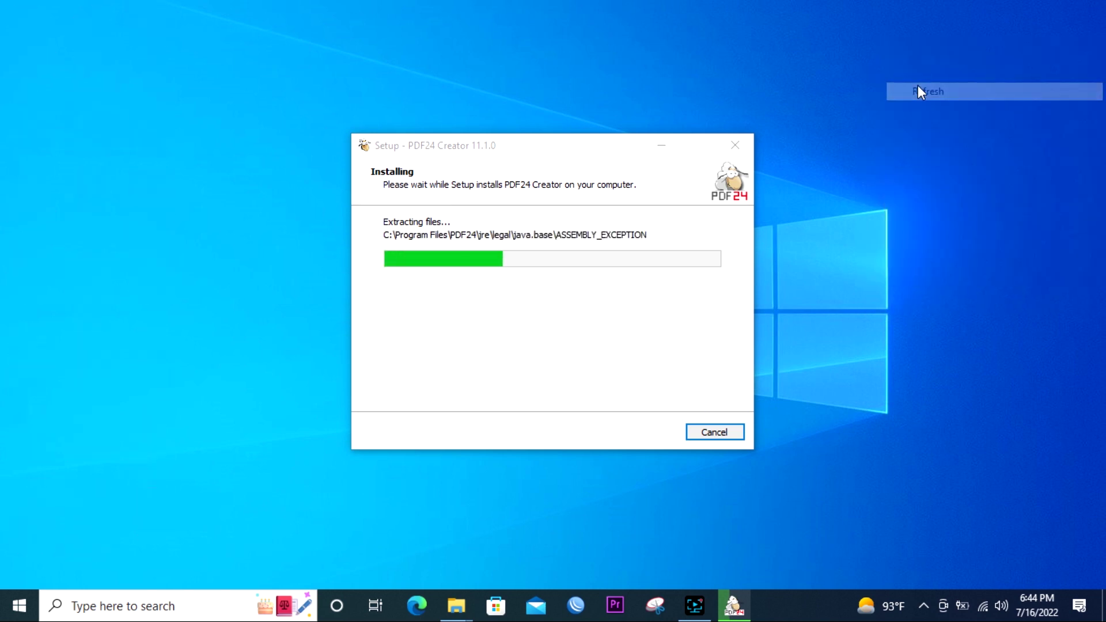
pyautogui.rightClick(901, 44)
pyautogui.click(927, 91)
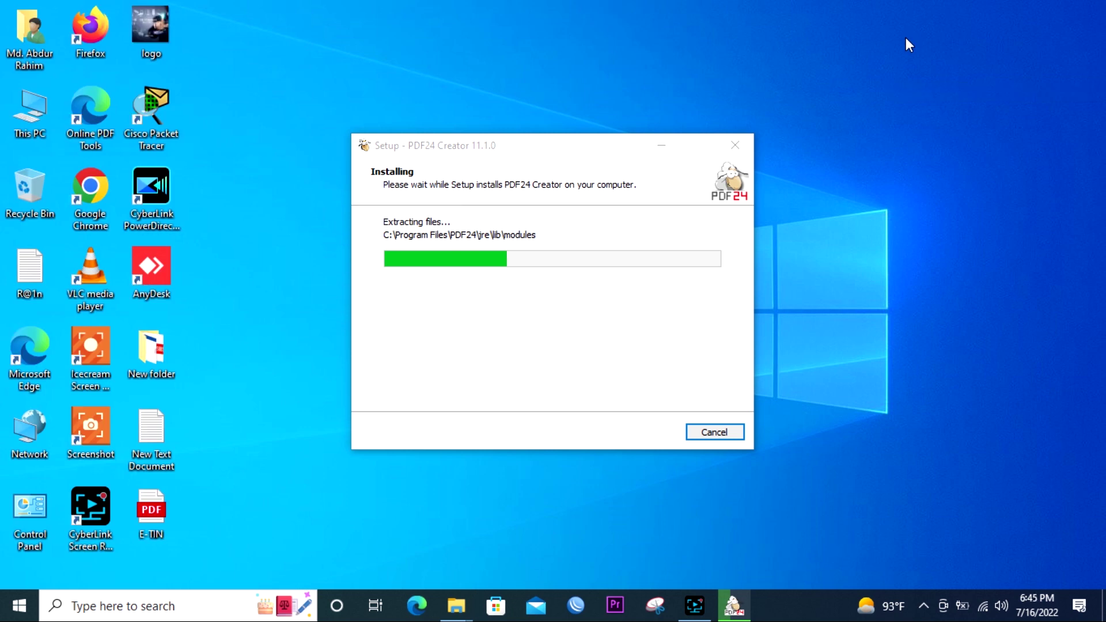
pyautogui.rightClick(905, 39)
pyautogui.click(927, 87)
pyautogui.rightClick(895, 38)
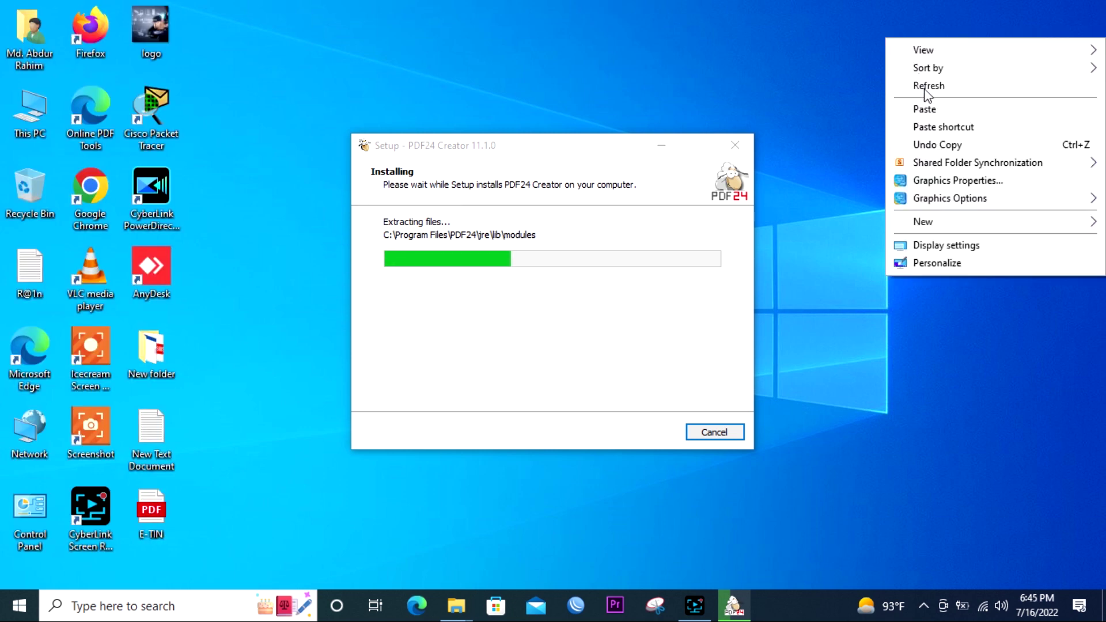
pyautogui.click(926, 88)
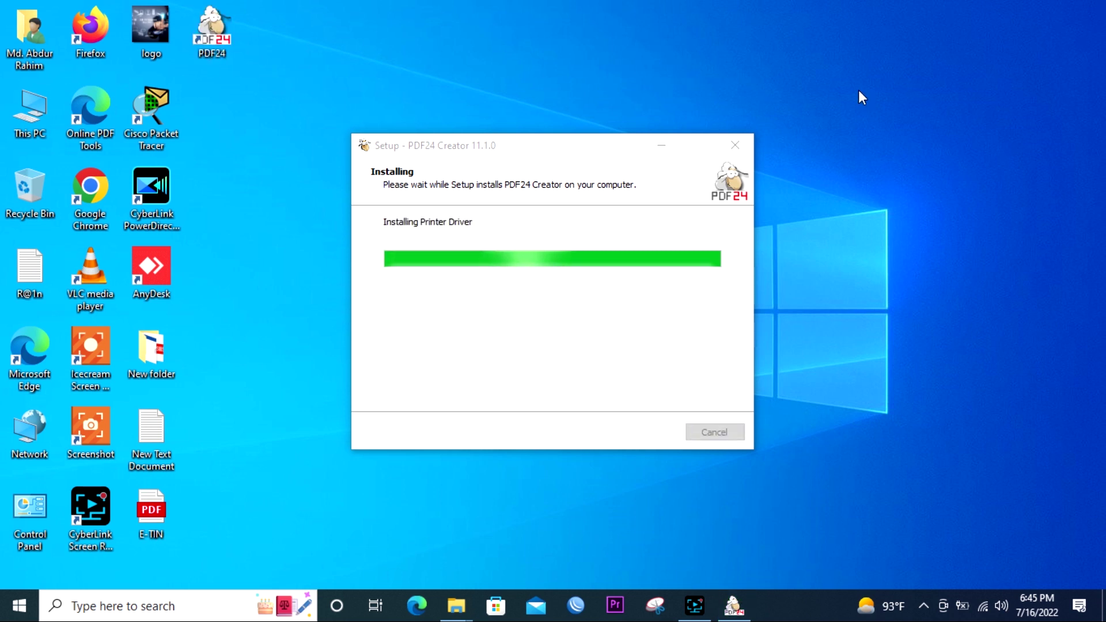
pyautogui.rightClick(830, 6)
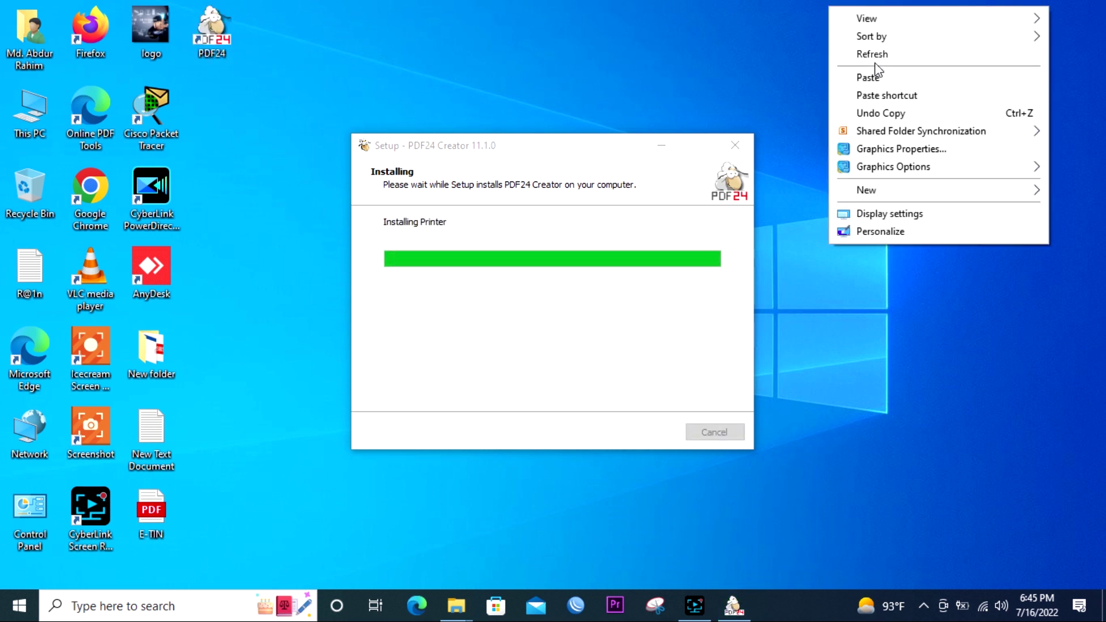
pyautogui.click(875, 62)
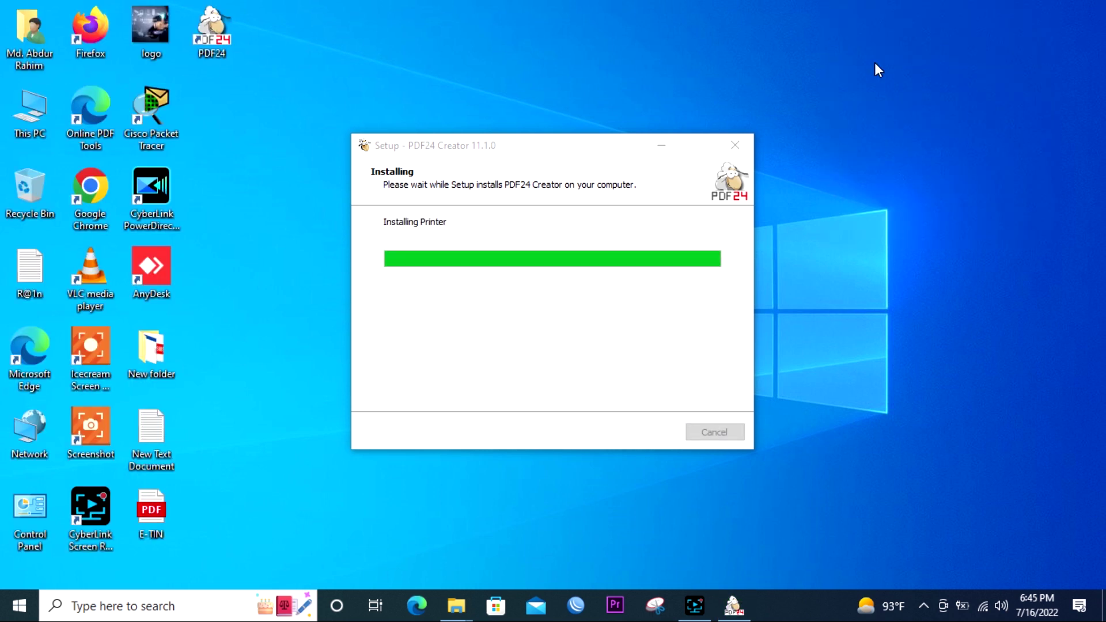
pyautogui.rightClick(594, 1)
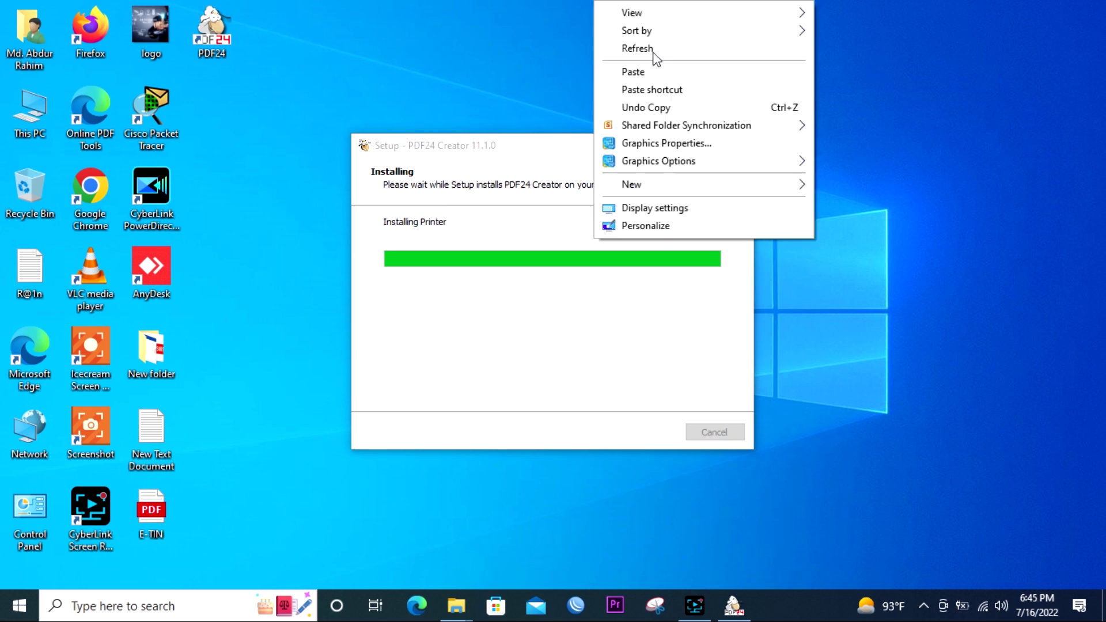
pyautogui.click(653, 52)
pyautogui.rightClick(596, 36)
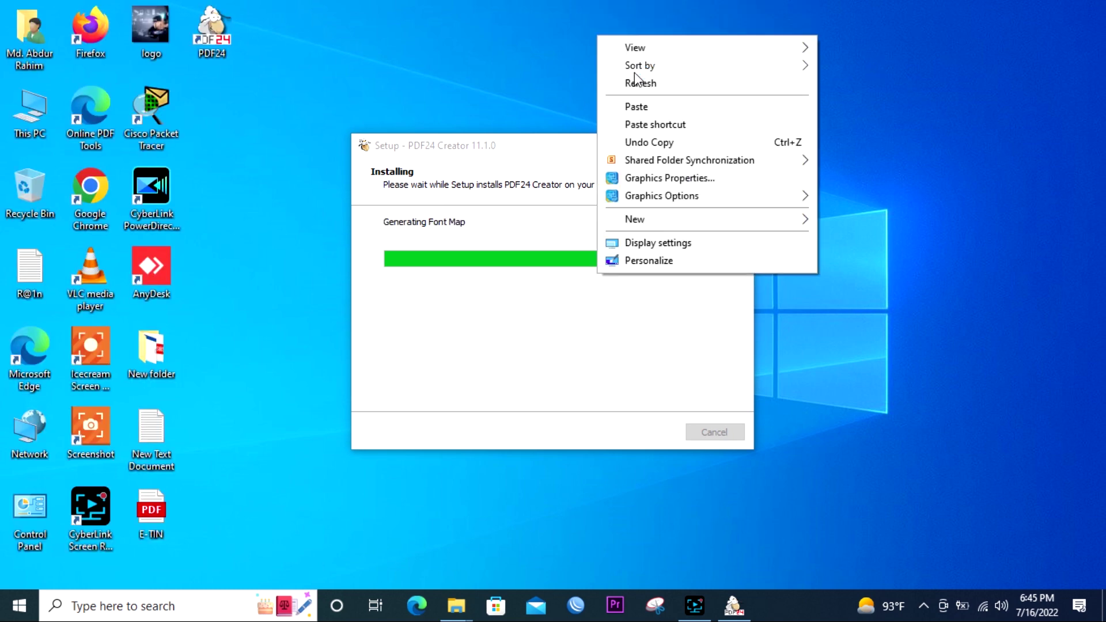
pyautogui.click(634, 83)
pyautogui.rightClick(610, 17)
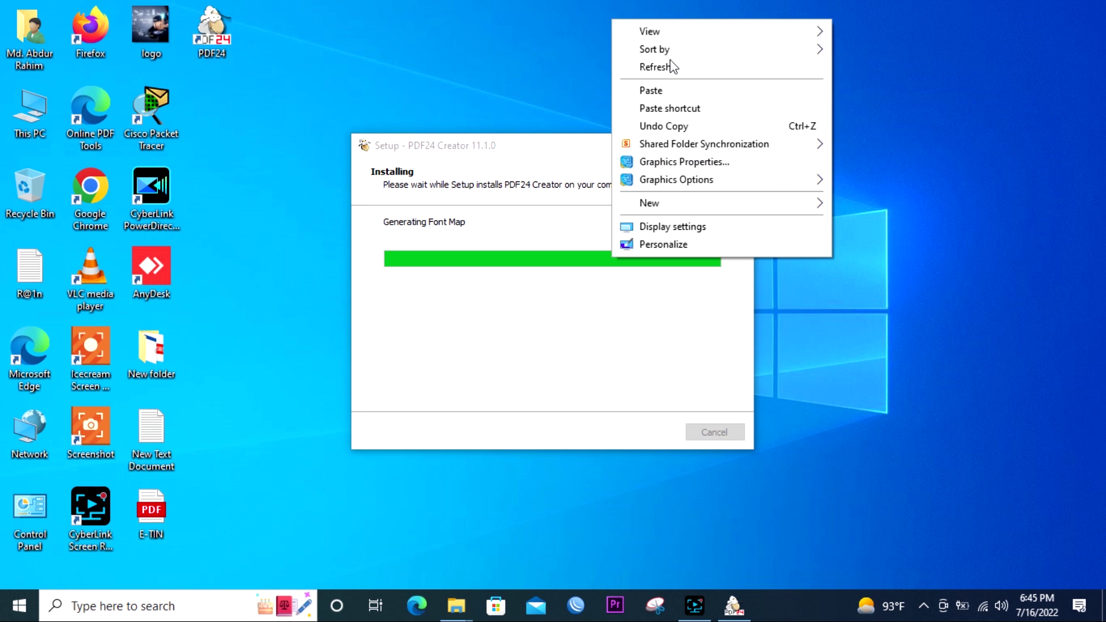
pyautogui.click(671, 65)
pyautogui.rightClick(577, 23)
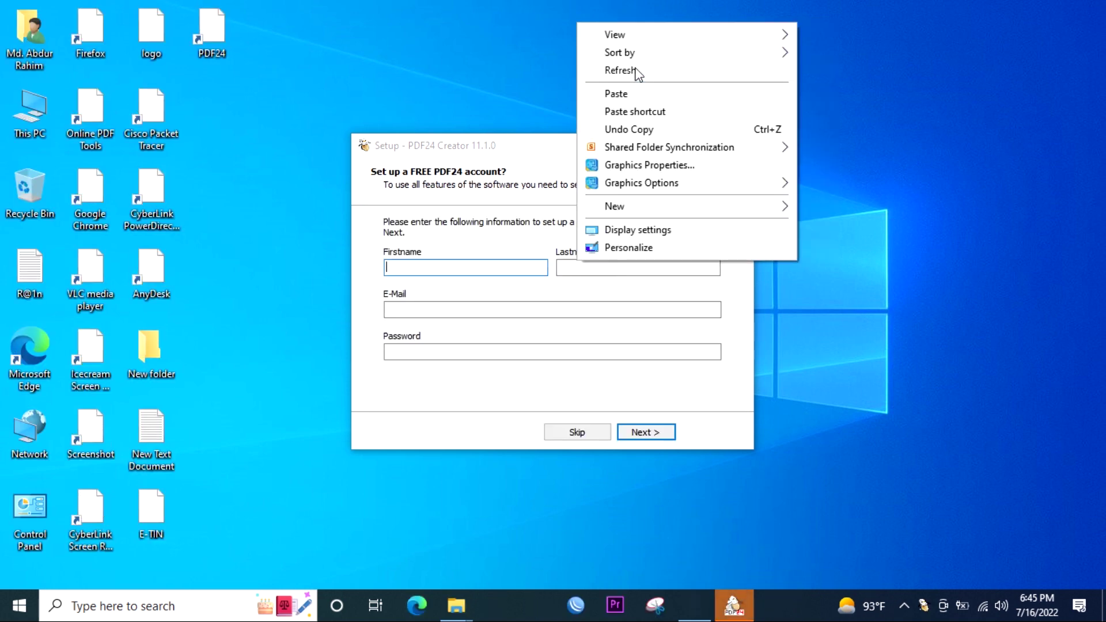
pyautogui.click(642, 74)
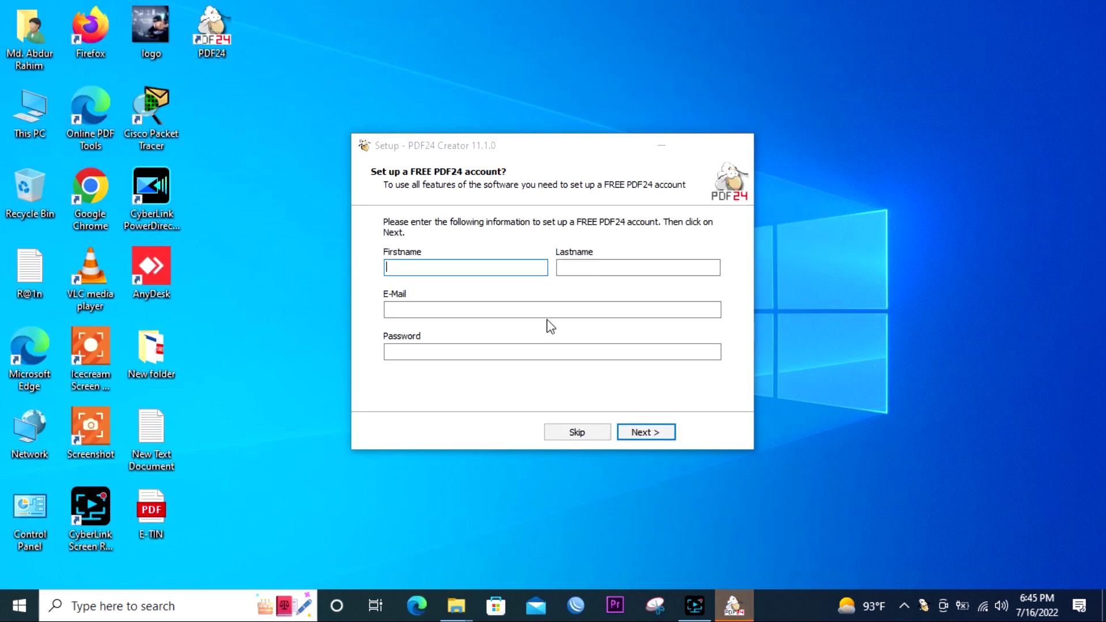
# Complete the setup with a first and last name for the PDF24 account and Run PDF24 enabled, and close the after-install web page.
pyautogui.click(453, 267)
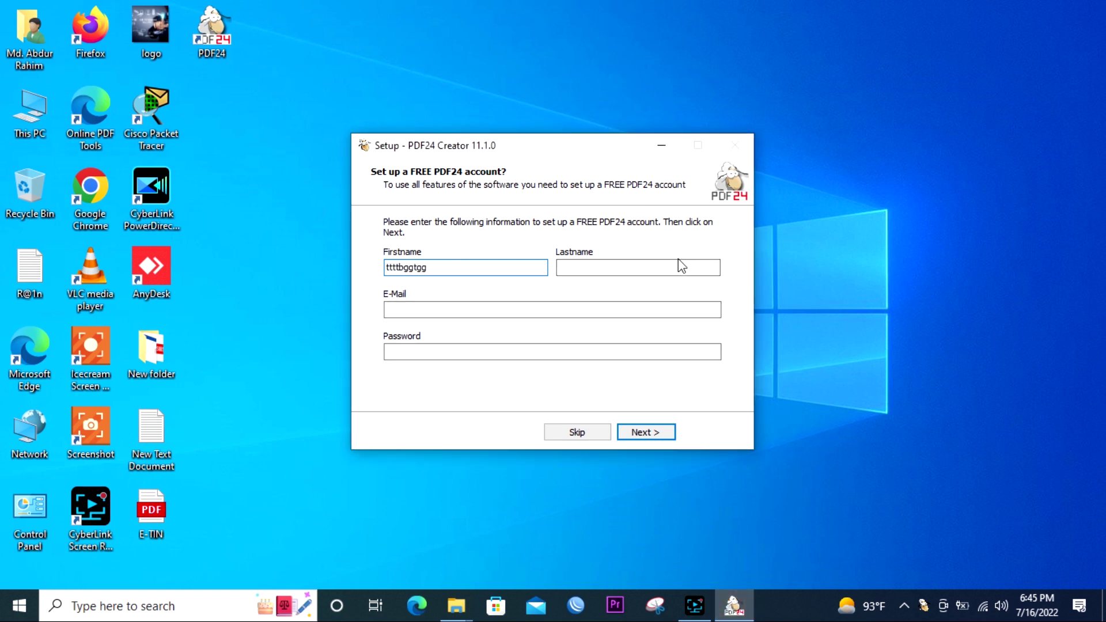
pyautogui.click(629, 267)
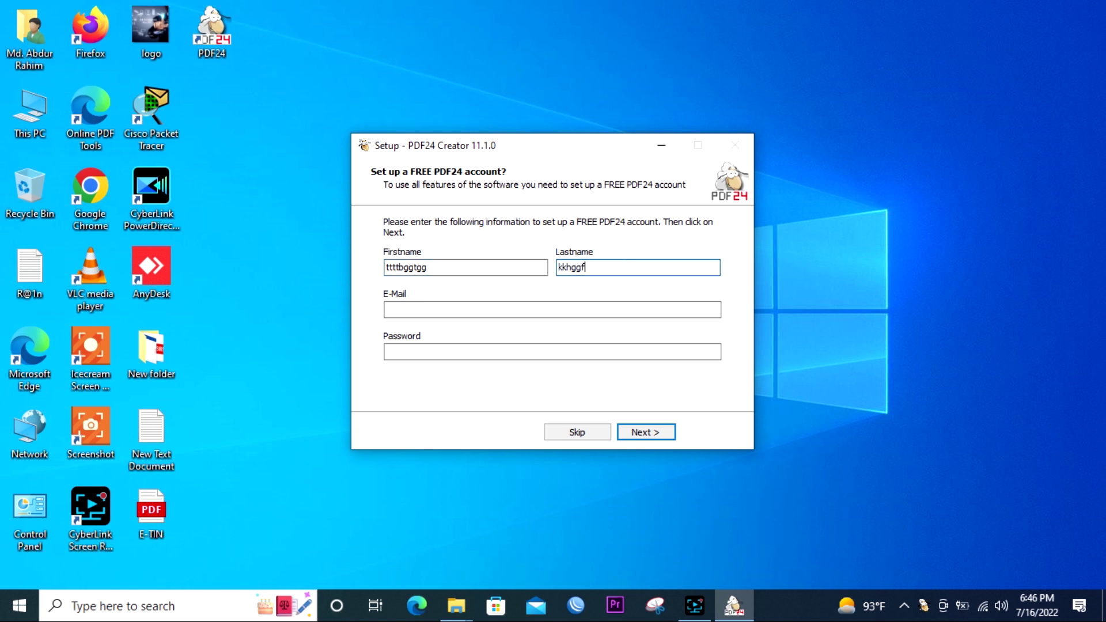
pyautogui.click(645, 432)
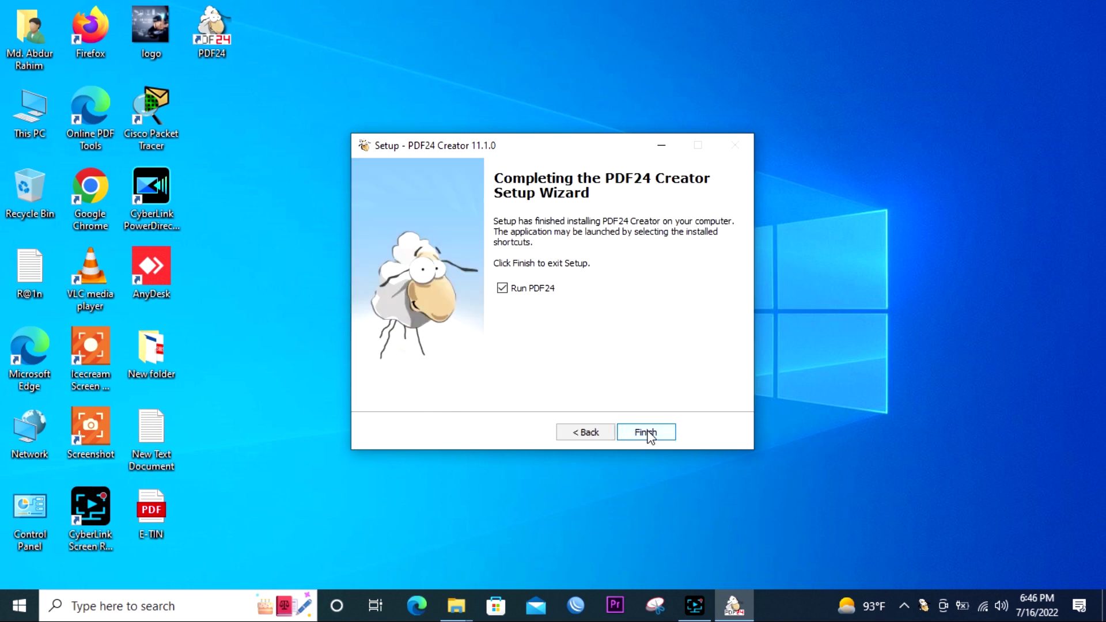
pyautogui.click(648, 432)
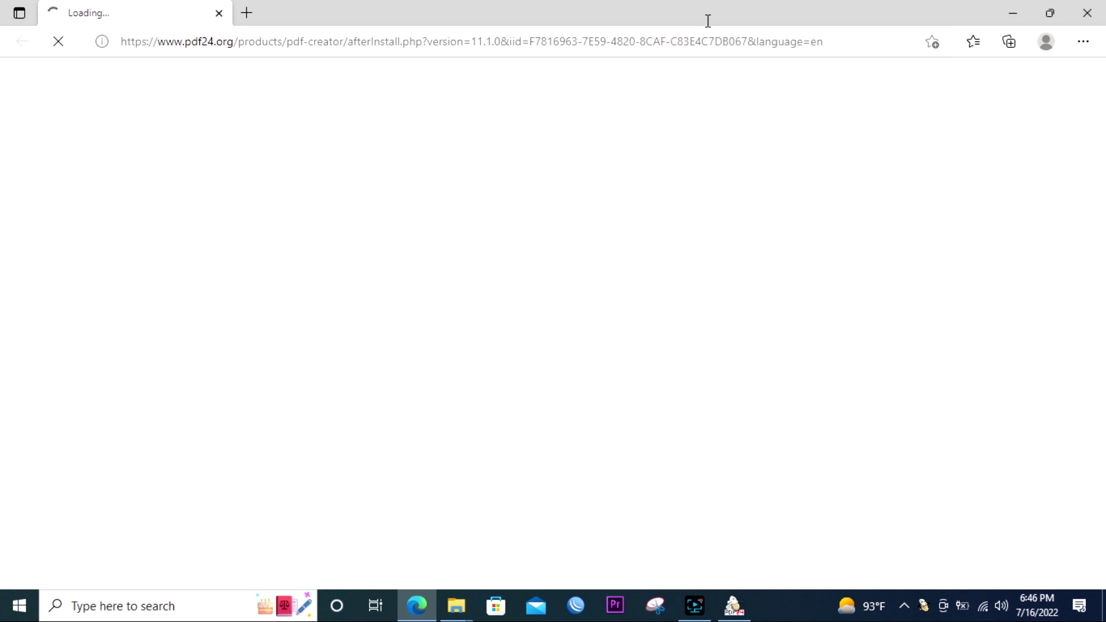
pyautogui.click(1086, 13)
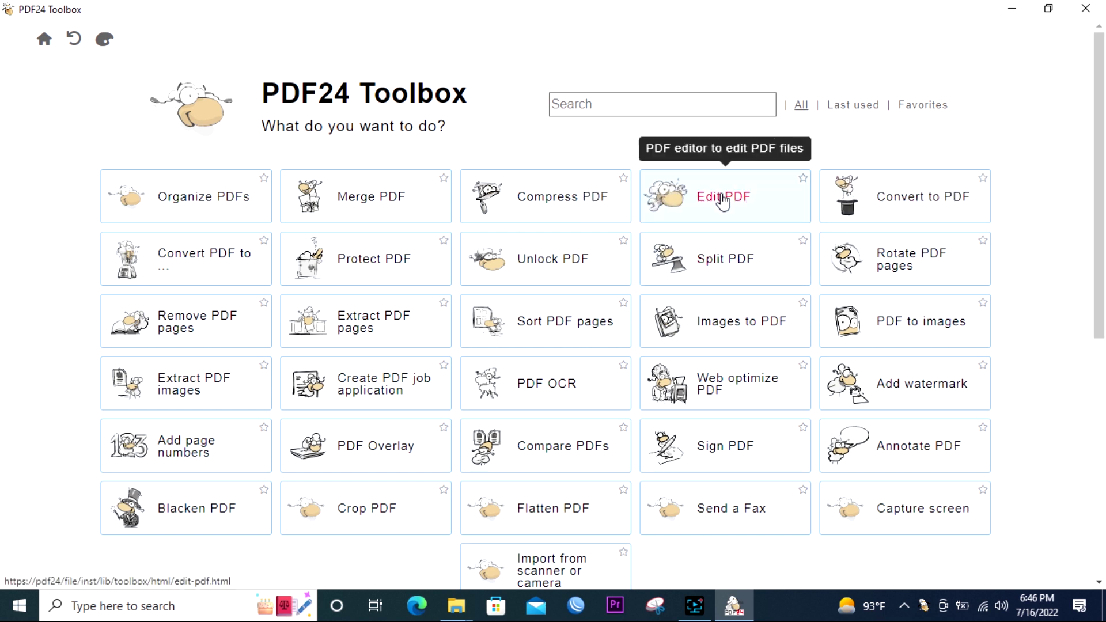
# Open the E-TIN PDF from the Desktop in the Edit PDF tool and look through its page.
pyautogui.click(717, 205)
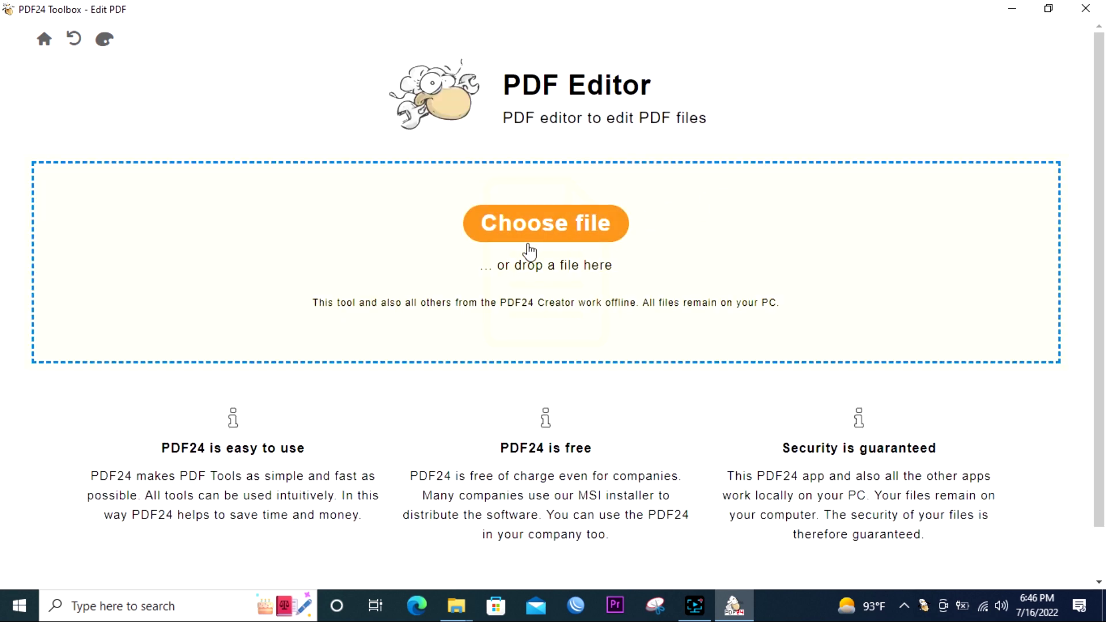
pyautogui.click(529, 236)
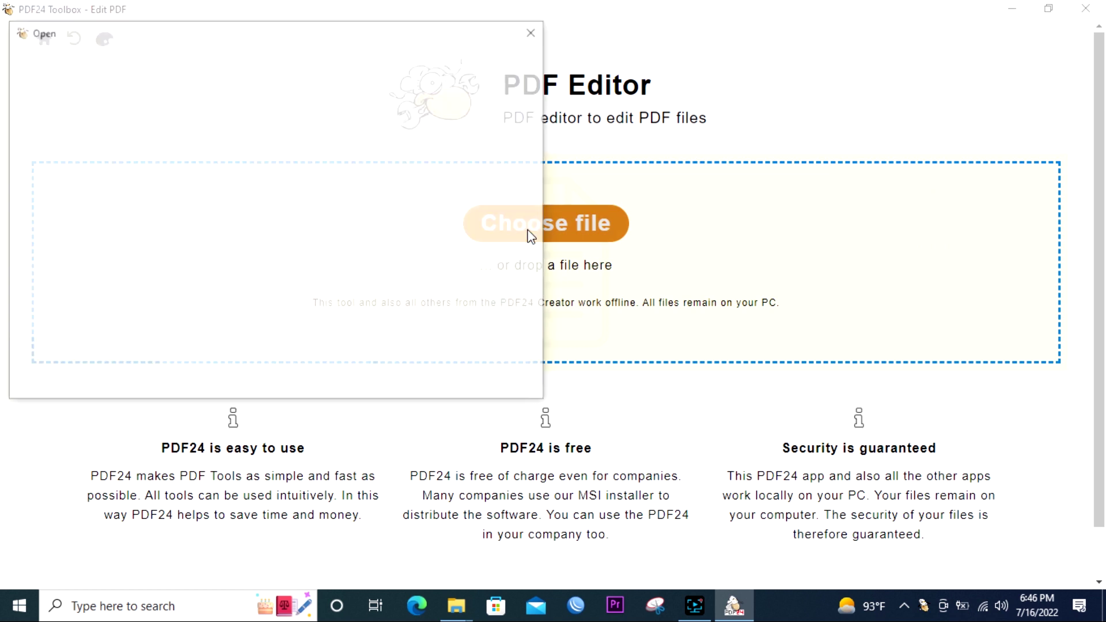
pyautogui.moveTo(530, 236); pyautogui.dragTo(121, 142)
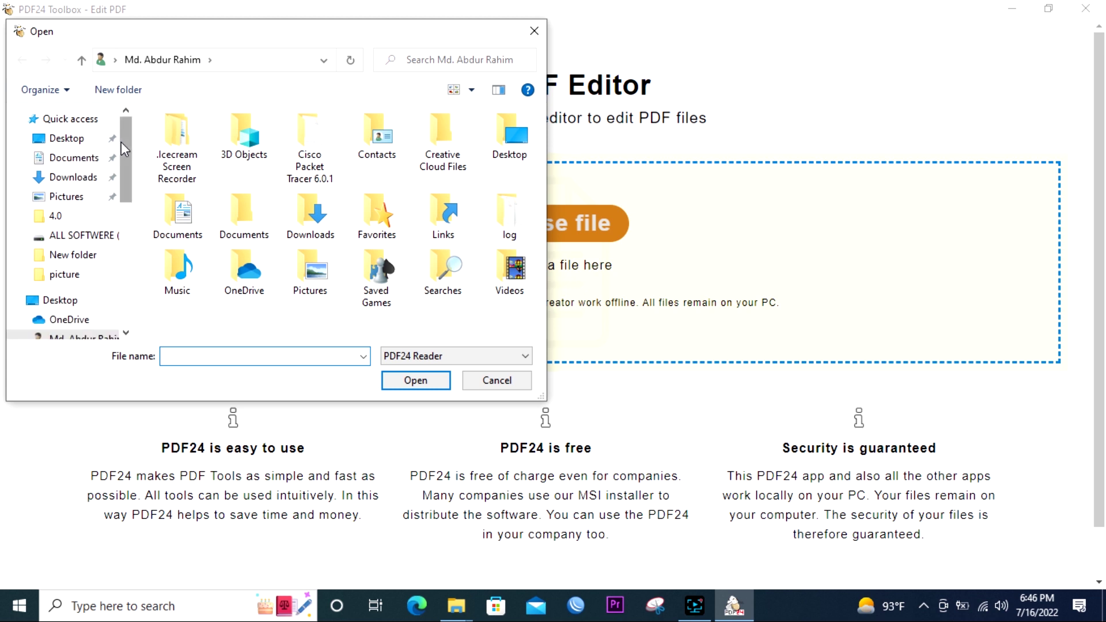
pyautogui.click(68, 139)
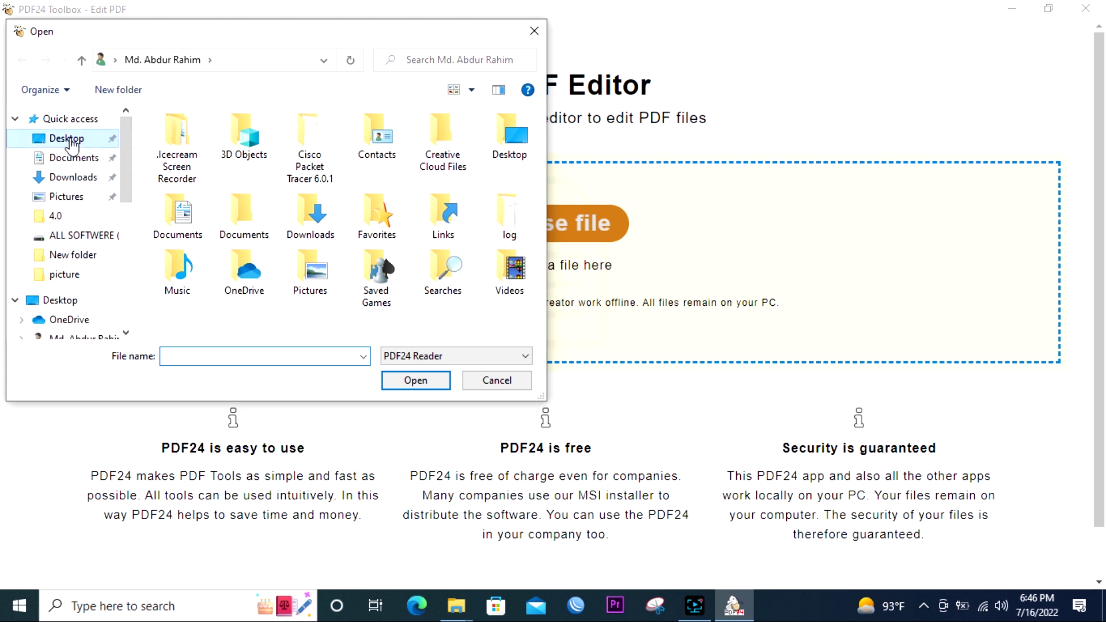
pyautogui.click(285, 153)
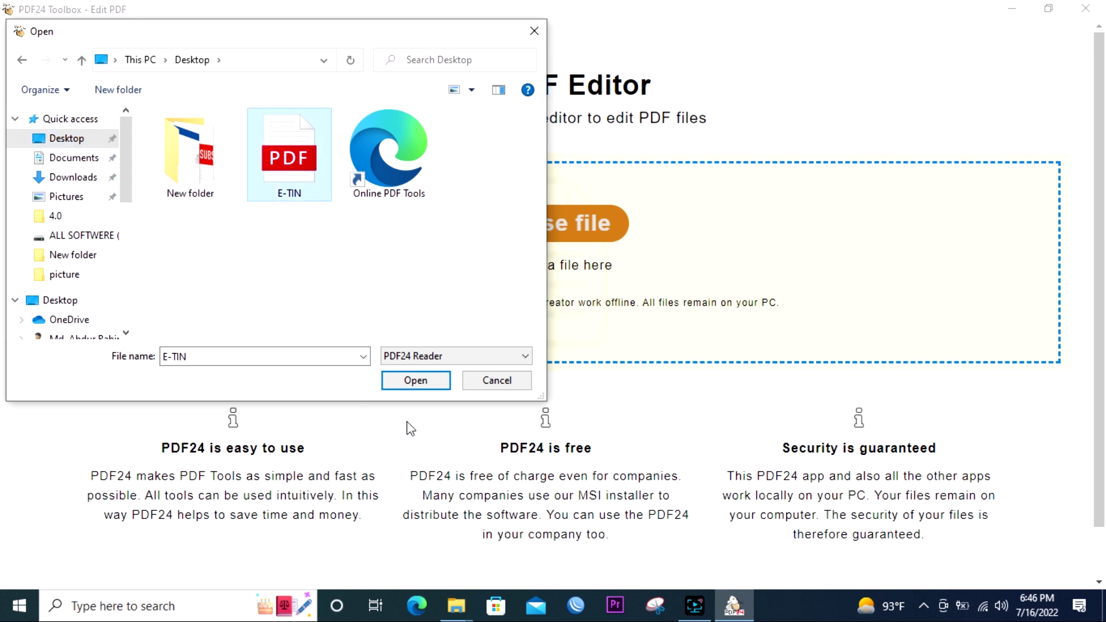
pyautogui.click(416, 383)
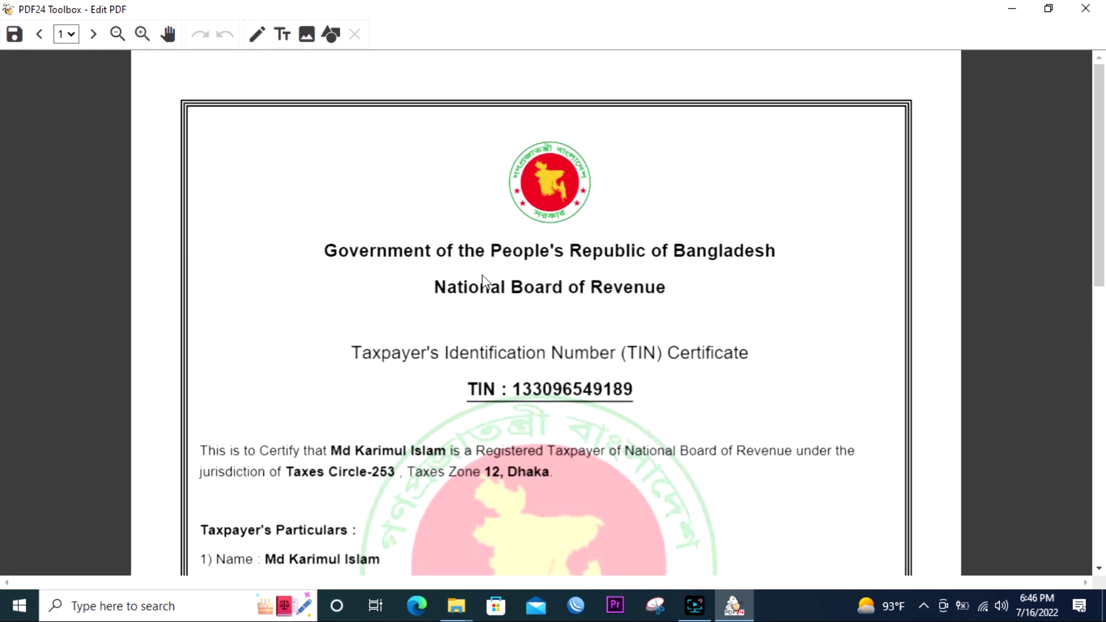
pyautogui.scroll(-12, 503, 339)
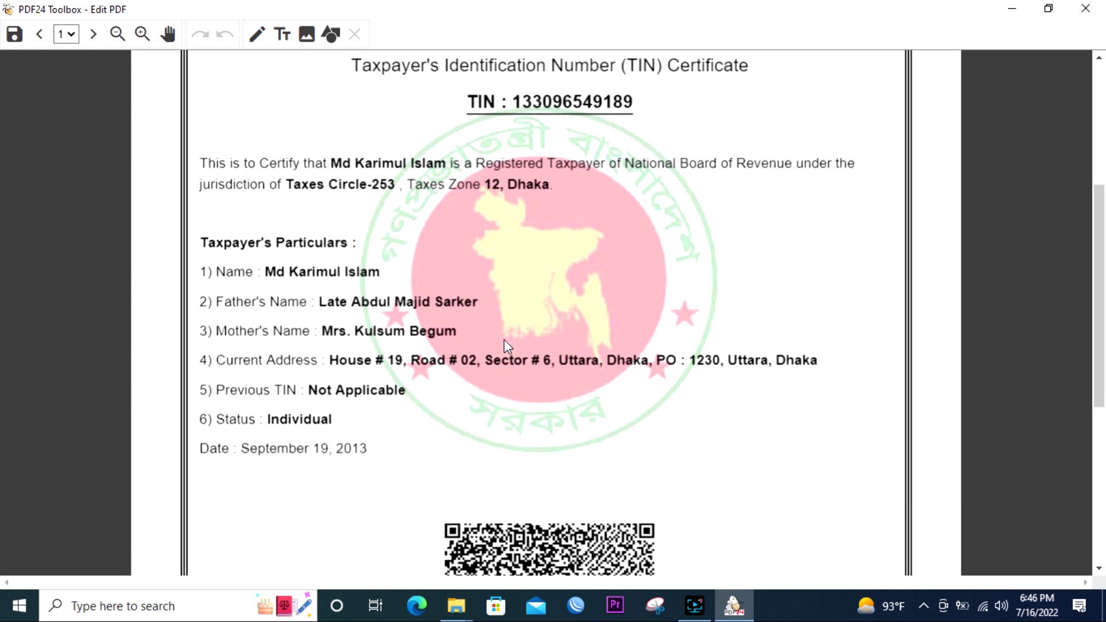
pyautogui.scroll(12, 506, 345)
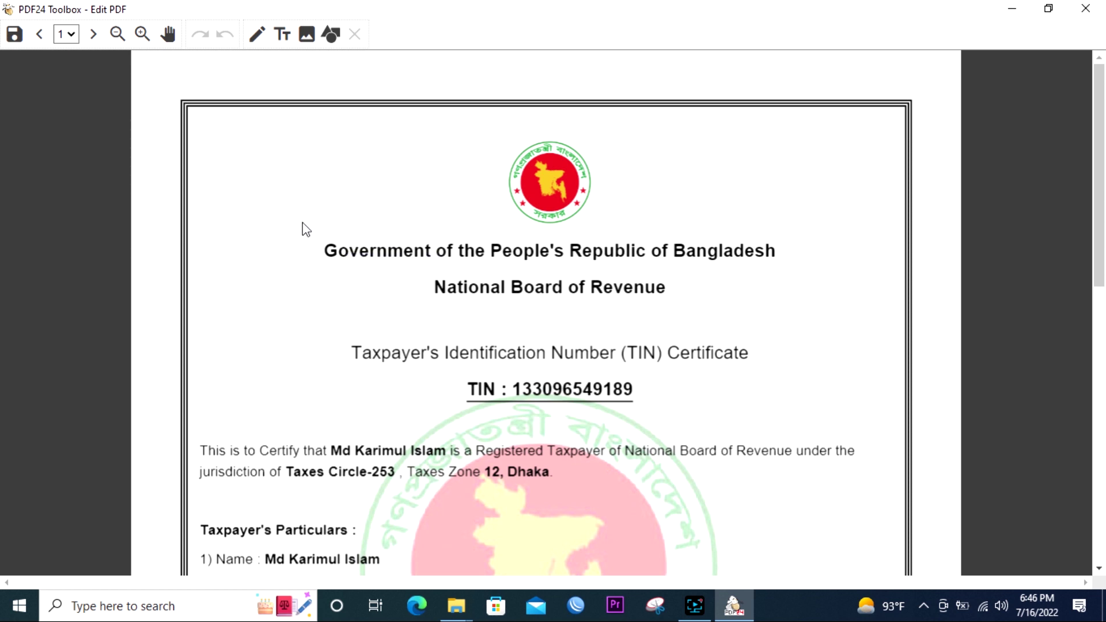
# Draw a translucent yellow freehand Pencil stroke, width 30, across the start of the certificate heading and close the editor without saving.
pyautogui.moveTo(299, 221); pyautogui.dragTo(430, 271)
pyautogui.click(431, 271)
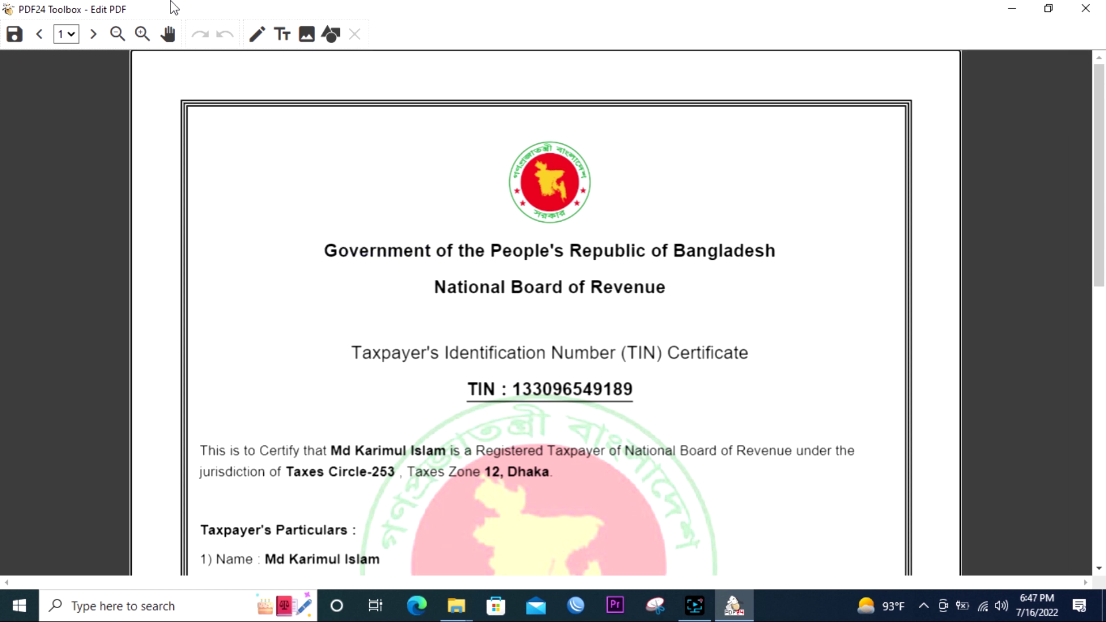
pyautogui.click(257, 34)
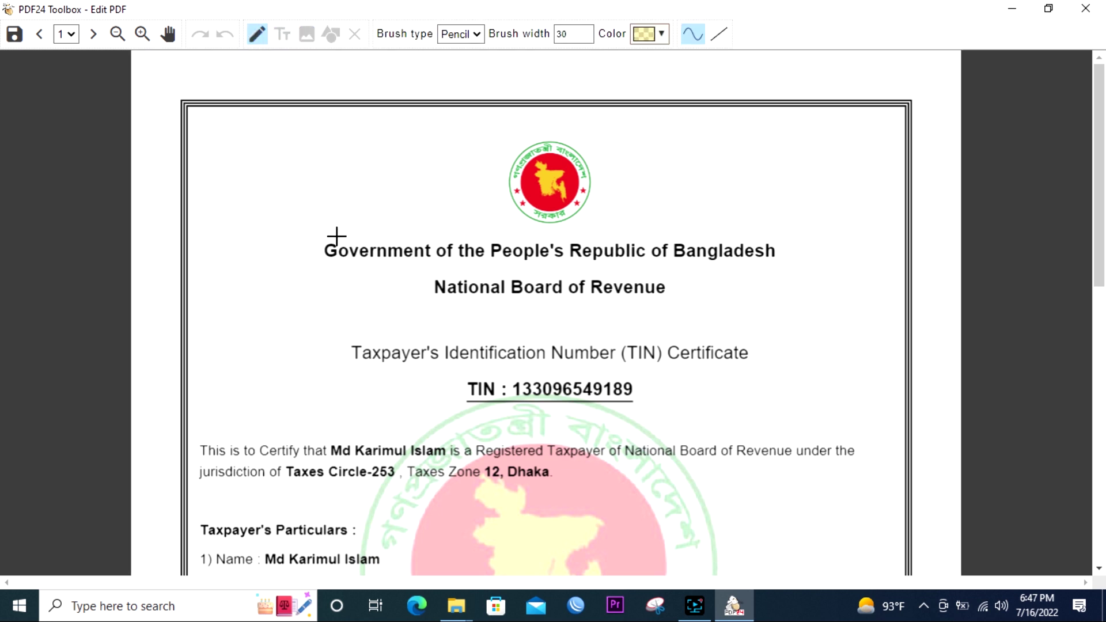
pyautogui.moveTo(302, 236); pyautogui.dragTo(452, 269)
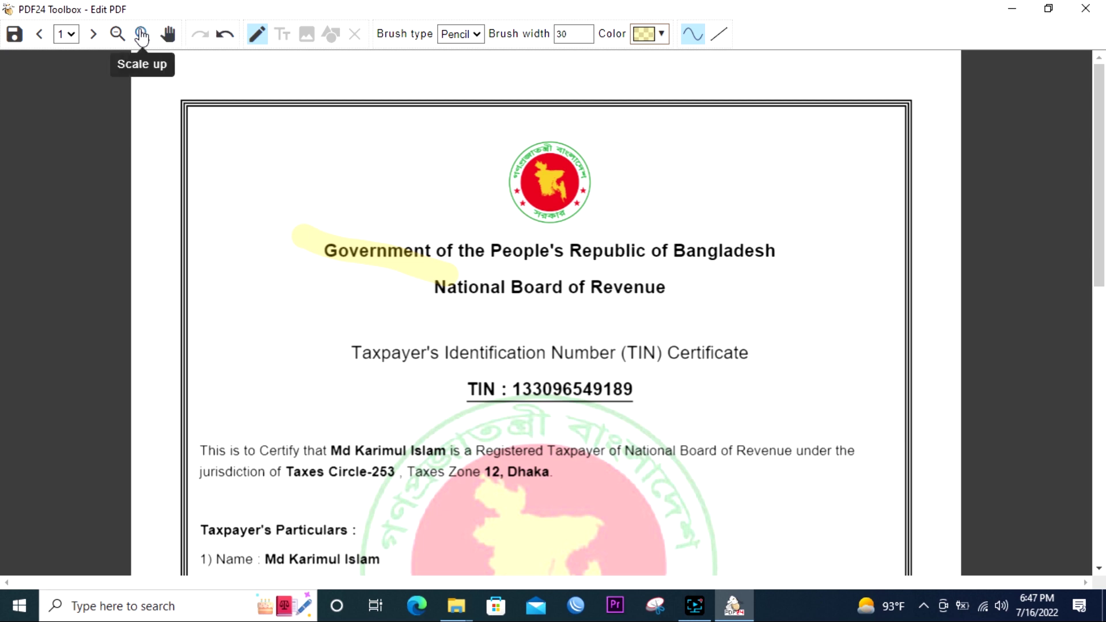
pyautogui.click(1085, 8)
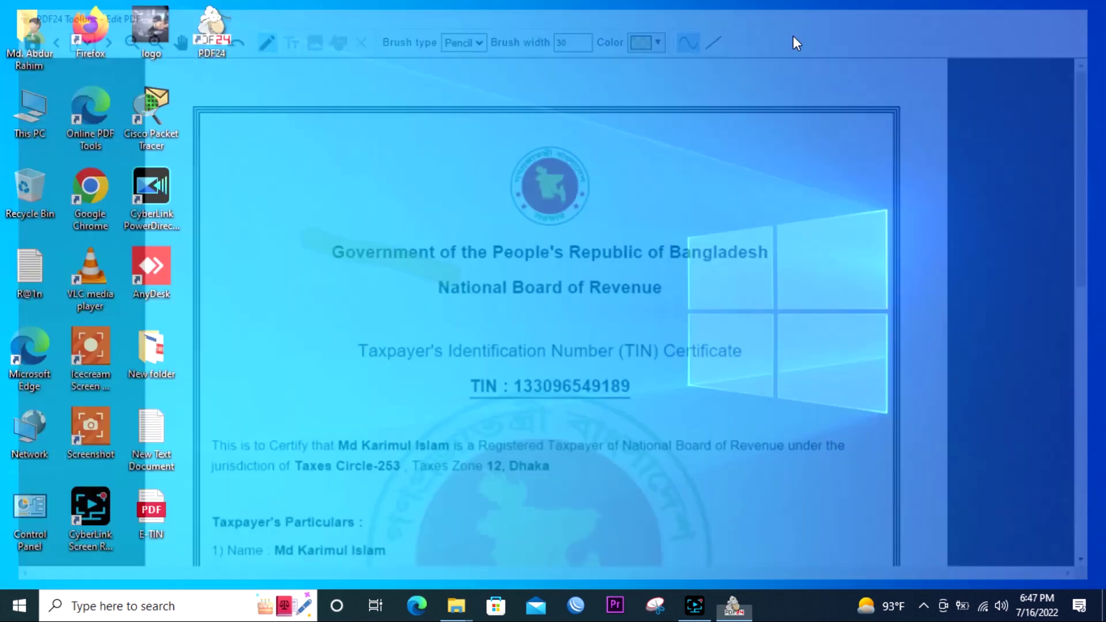
# Reopen the PDF24 Toolbox and load the E-TIN PDF from the Desktop into the Remove PDF pages tool.
pyautogui.doubleClick(225, 25)
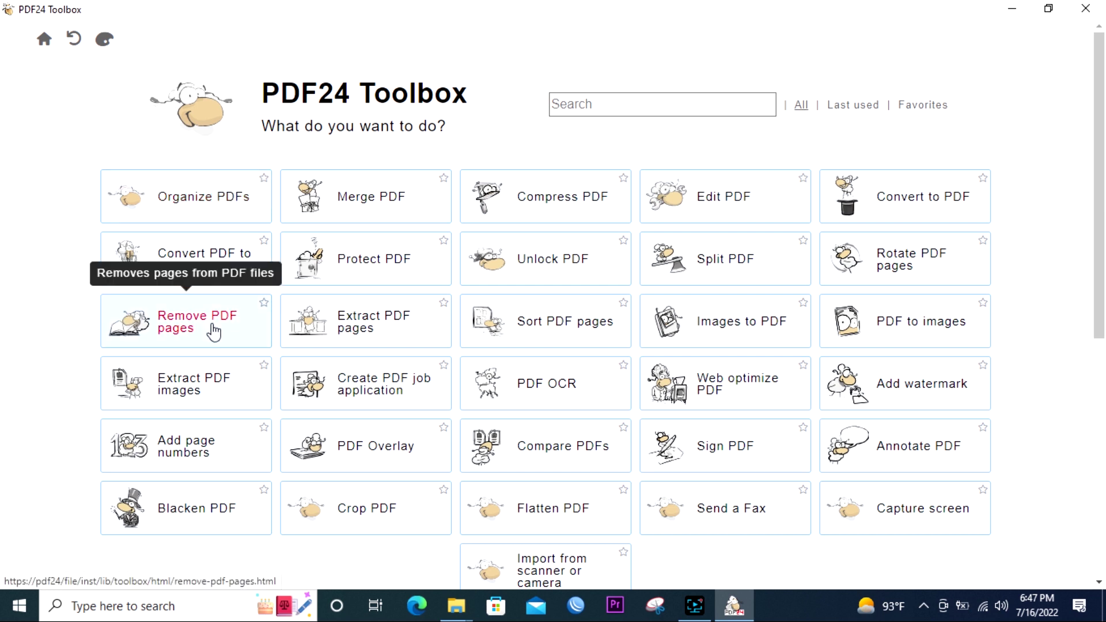
pyautogui.click(214, 332)
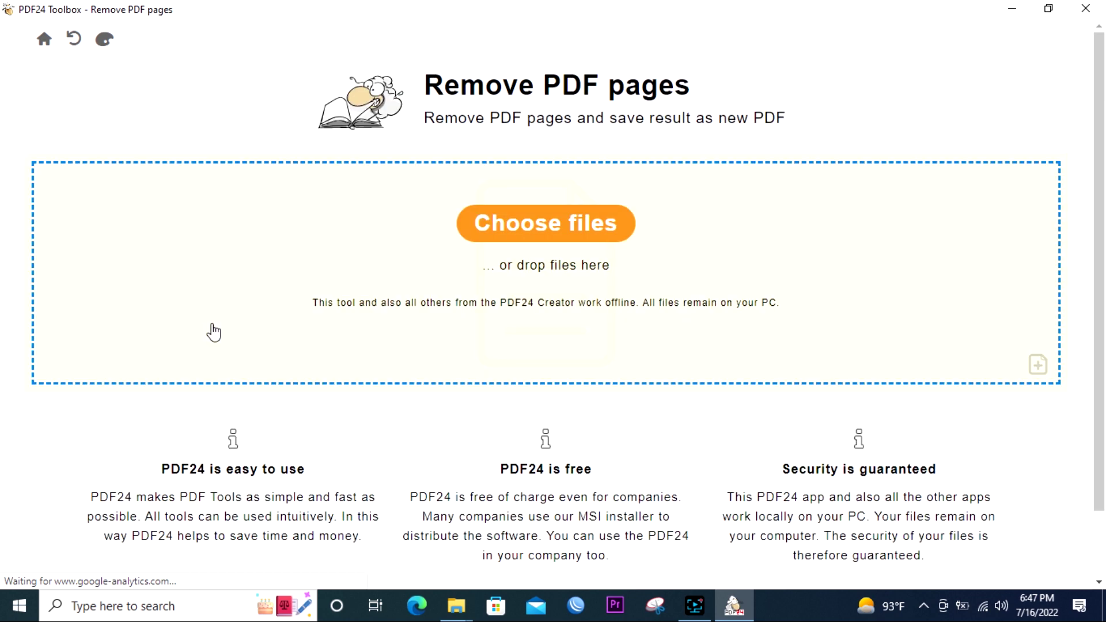
pyautogui.click(556, 216)
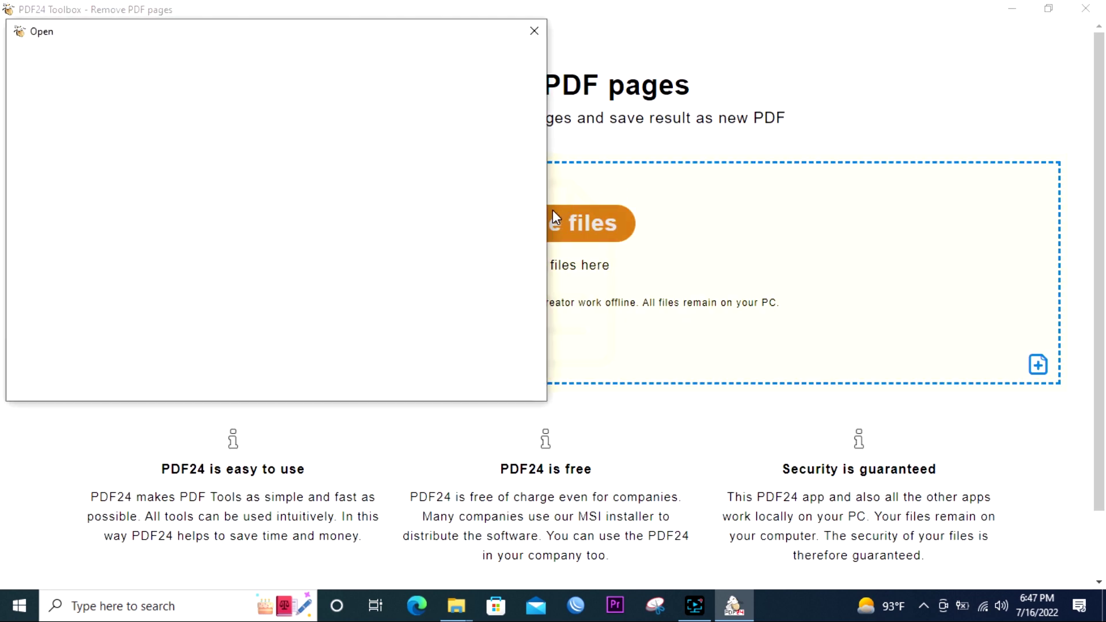
pyautogui.click(410, 154)
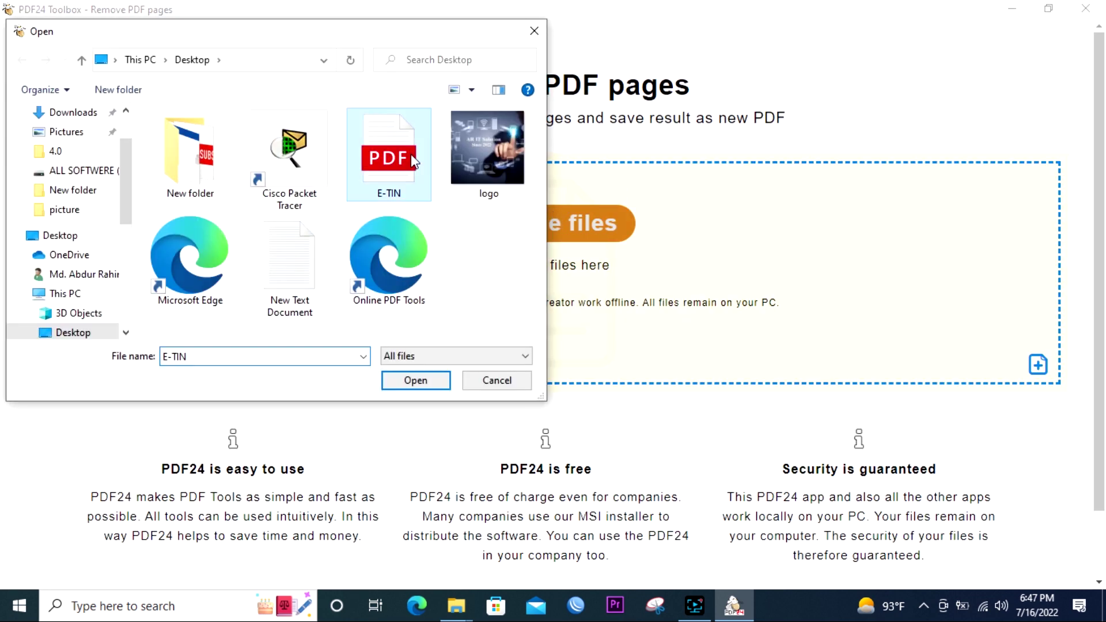
pyautogui.click(415, 380)
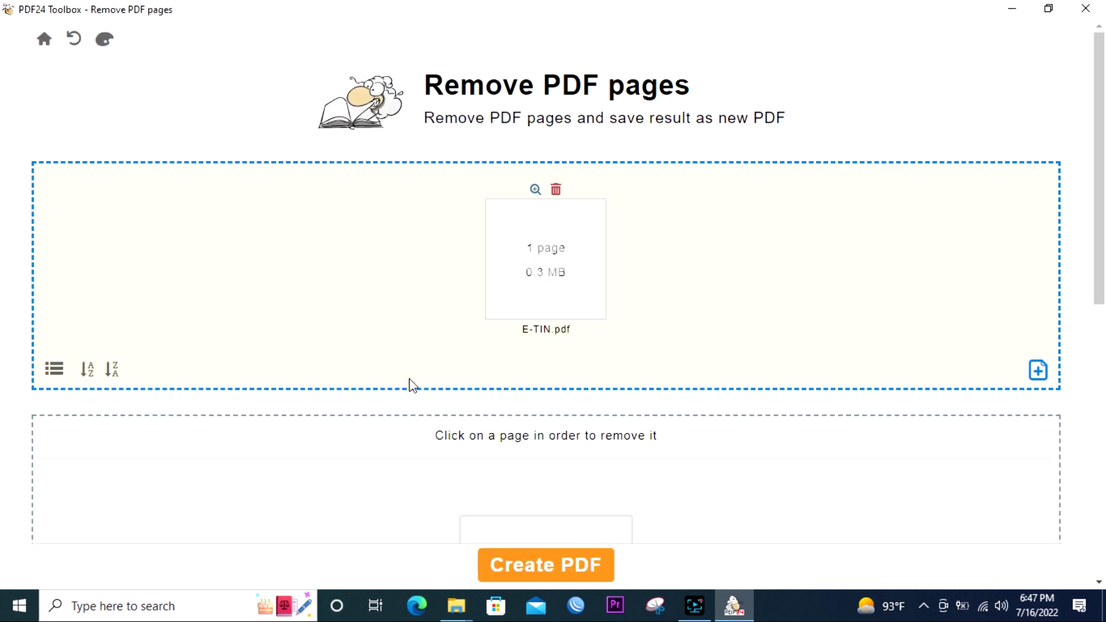
# Examine the loaded E-TIN.pdf file and its page preview in the page removal area.
pyautogui.scroll(-7, 452, 396)
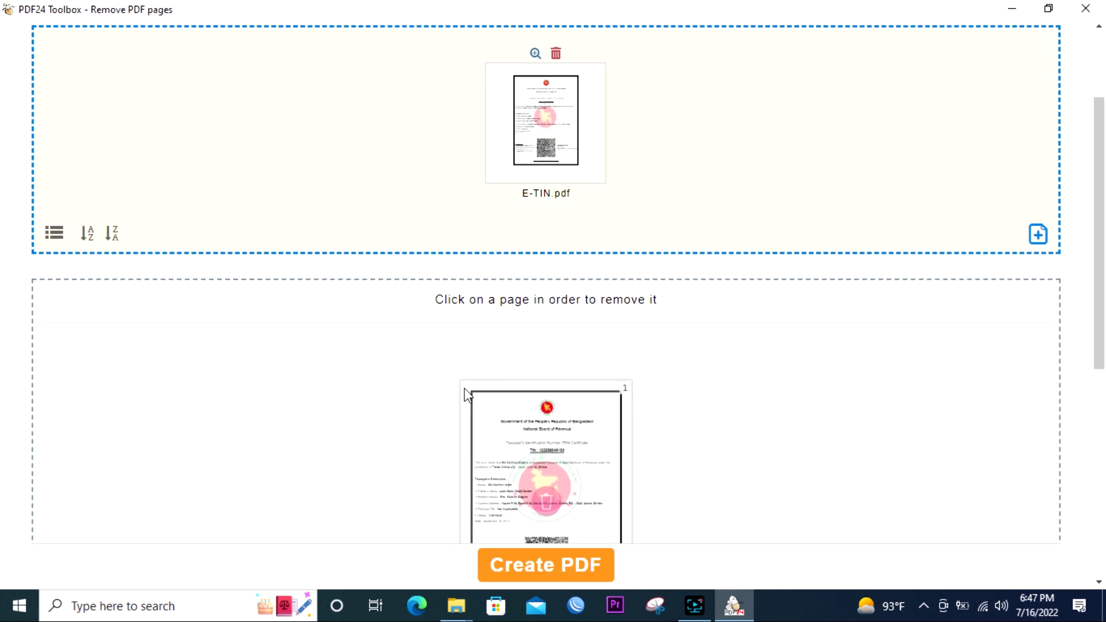
pyautogui.scroll(3, 464, 388)
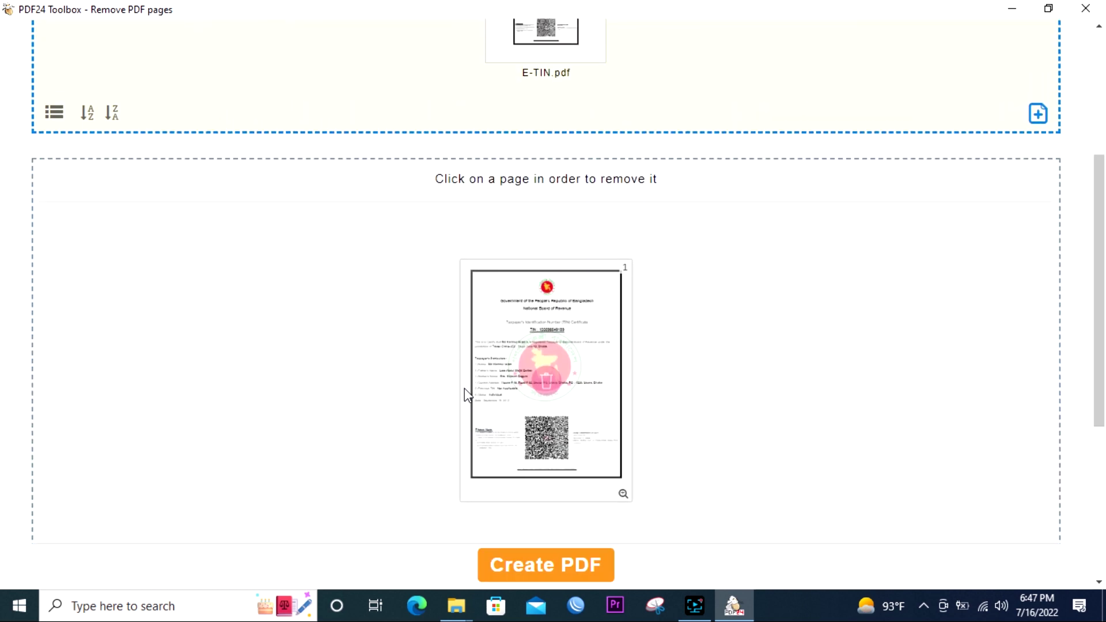
pyautogui.scroll(-5, 464, 388)
pyautogui.scroll(6, 464, 389)
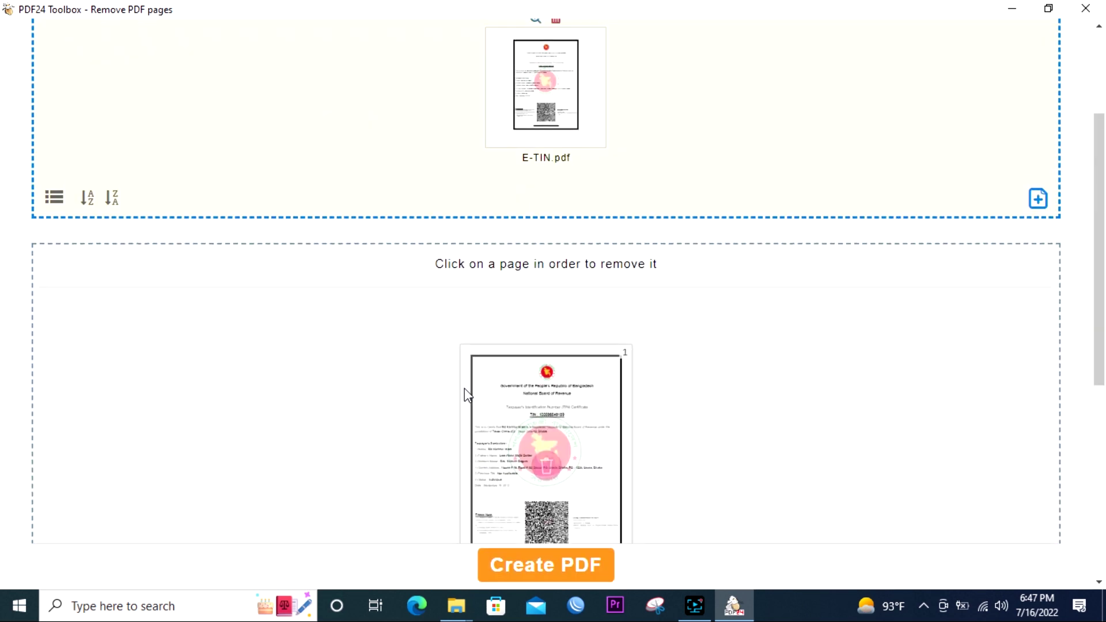
pyautogui.scroll(3, 464, 389)
pyautogui.scroll(-3, 464, 389)
pyautogui.scroll(3, 464, 390)
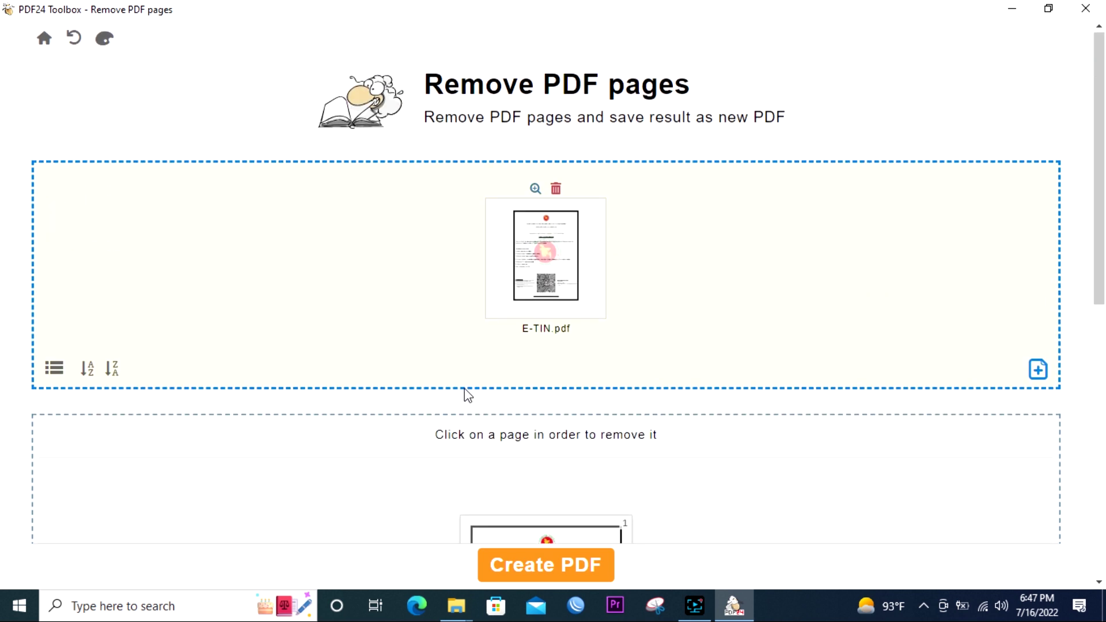